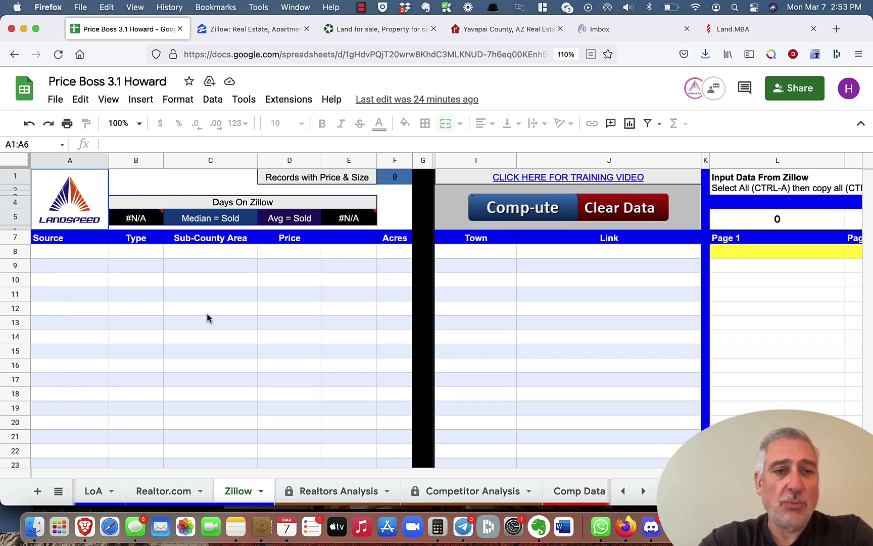
{"action": "scroll", "coordinate": [247, 317], "scroll_direction": "right", "scroll_amount": 15}
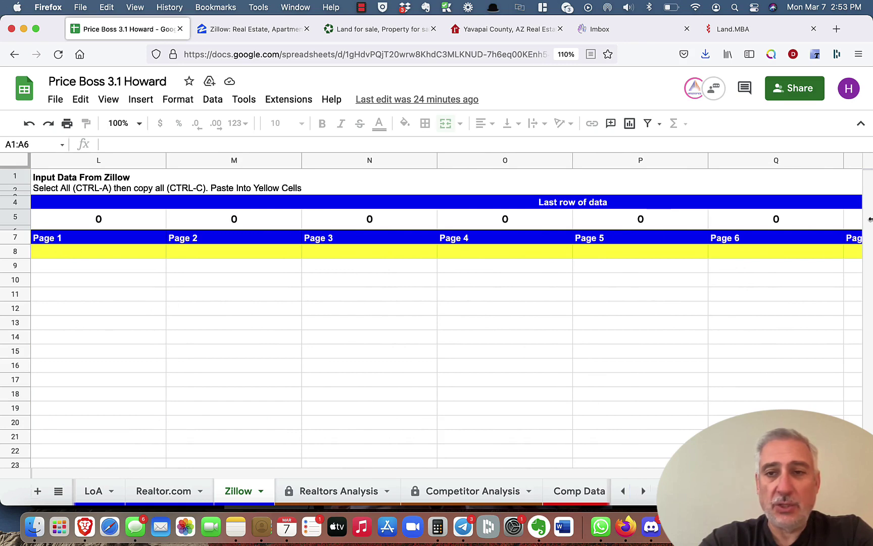
{"action": "scroll", "coordinate": [258, 311], "scroll_direction": "left", "scroll_amount": 15}
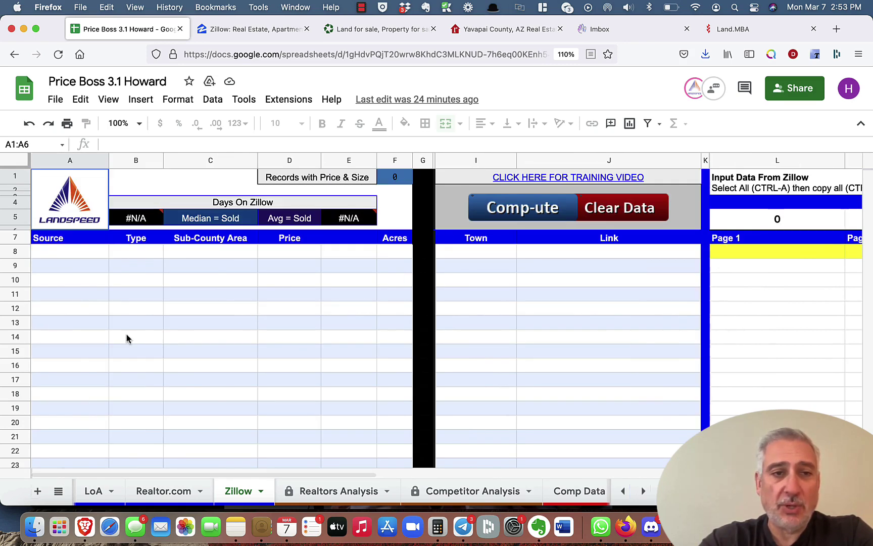
{"action": "scroll", "coordinate": [127, 338], "scroll_direction": "down", "scroll_amount": 15}
{"action": "scroll", "coordinate": [126, 338], "scroll_direction": "down", "scroll_amount": 5}
{"action": "scroll", "coordinate": [127, 338], "scroll_direction": "up", "scroll_amount": 20}
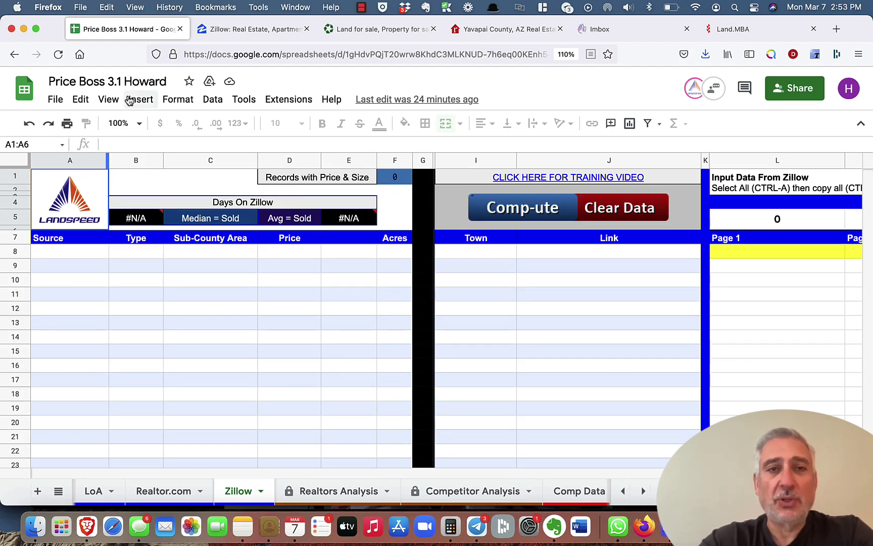
Switch to the Zillow site and search for Yavapai County, AZ
{"action": "left_click", "coordinate": [244, 32]}
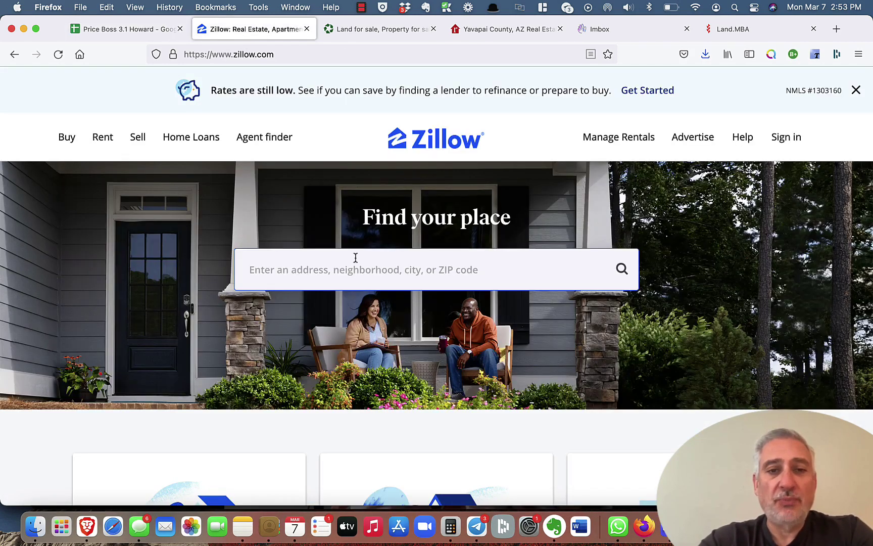
{"action": "left_click", "coordinate": [359, 269]}
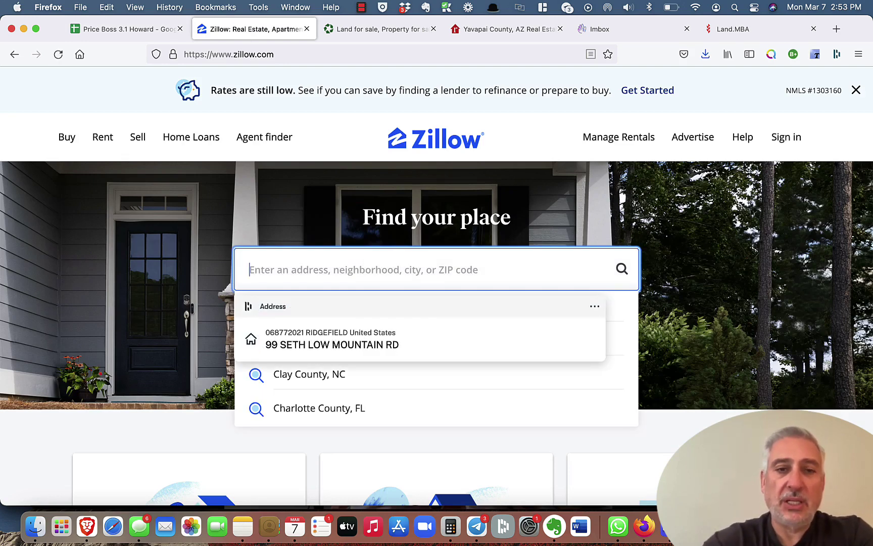
{"action": "type", "text": "yavapai county"}
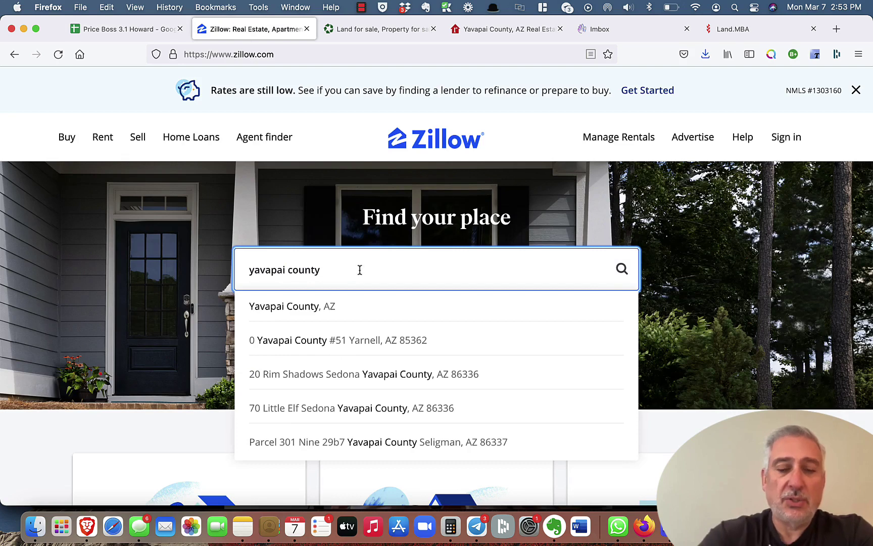
{"action": "left_click", "coordinate": [326, 309]}
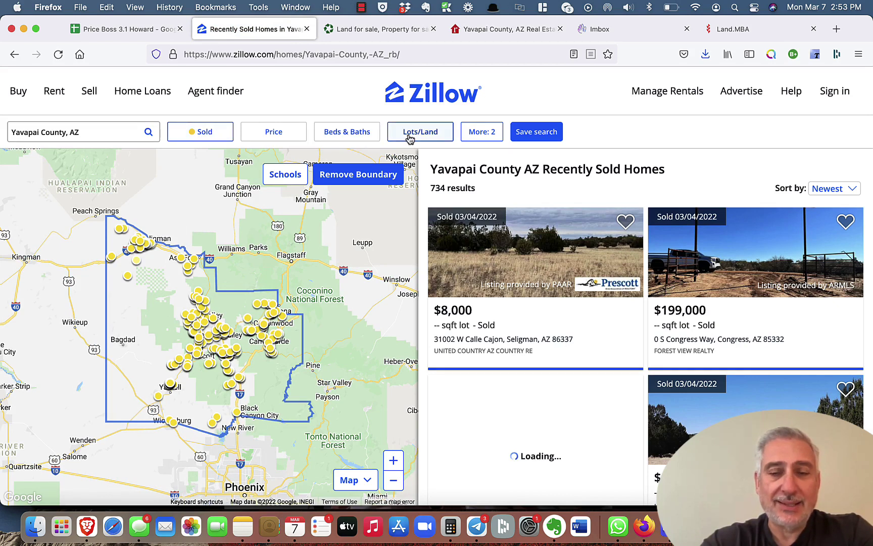
Review the additional filters for lot size and sold period, and examine the lot sizes in the recently sold listings
{"action": "left_click", "coordinate": [488, 136]}
{"action": "scroll", "coordinate": [411, 359], "scroll_direction": "down", "scroll_amount": 2}
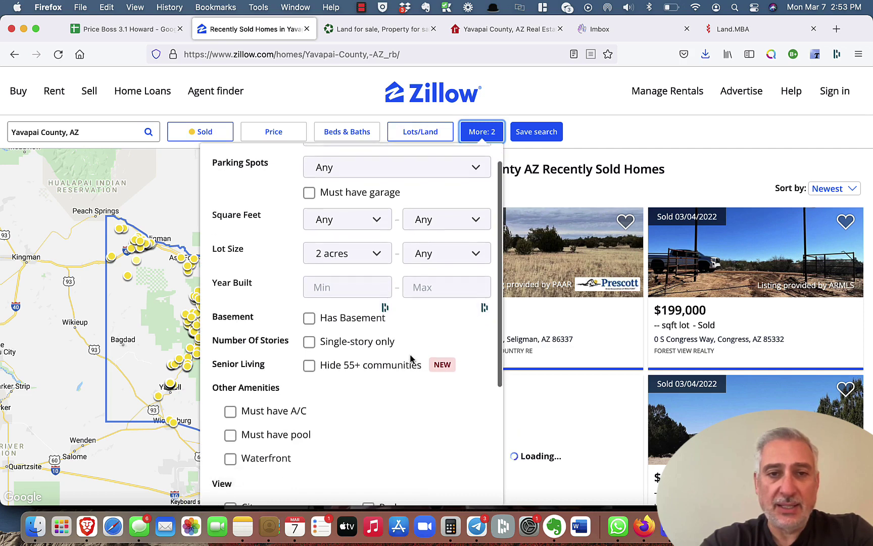
{"action": "scroll", "coordinate": [410, 359], "scroll_direction": "down", "scroll_amount": 5}
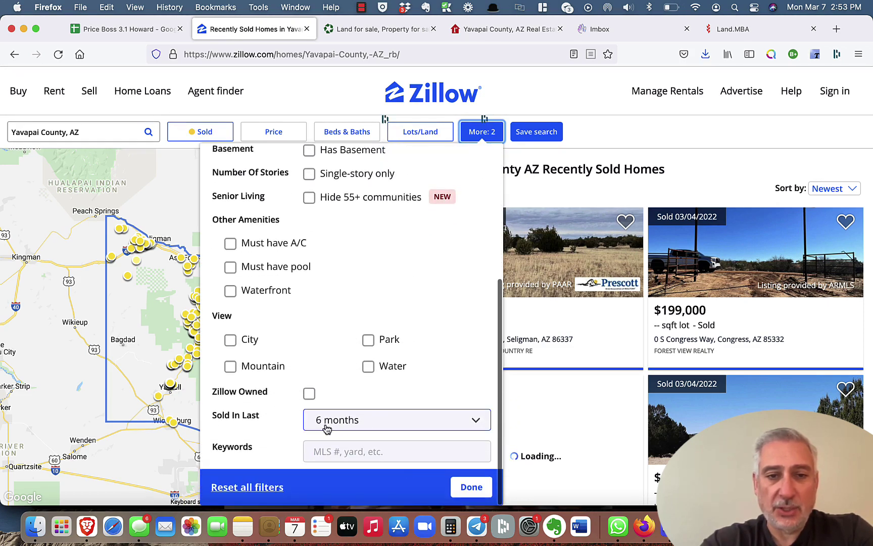
{"action": "left_click", "coordinate": [677, 162]}
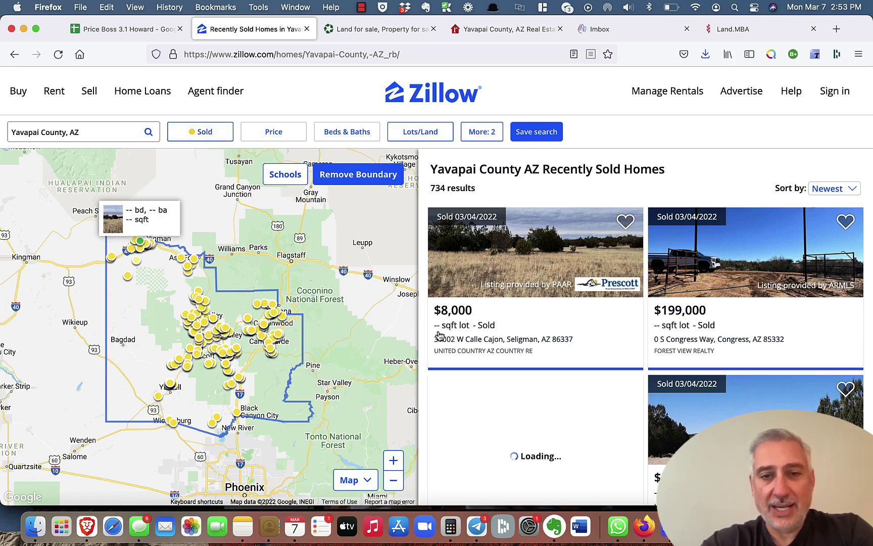
{"action": "scroll", "coordinate": [472, 345], "scroll_direction": "down", "scroll_amount": 2}
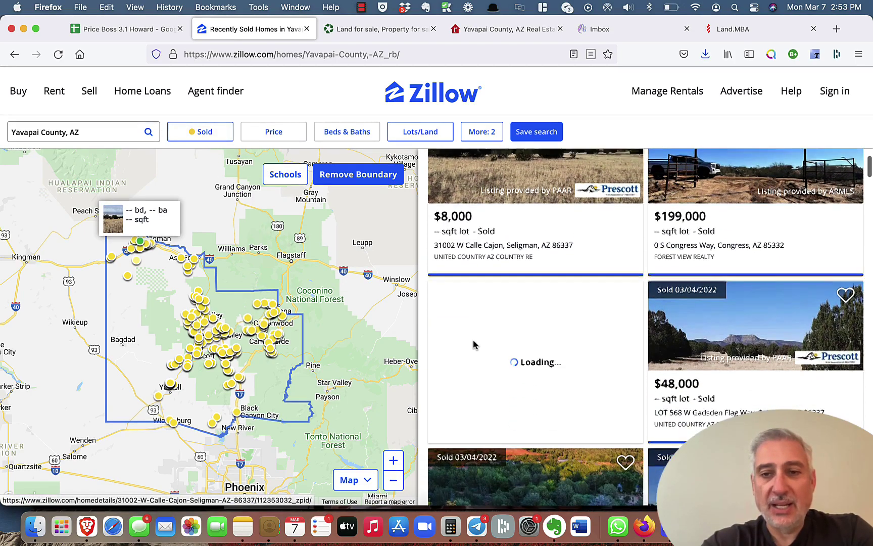
{"action": "scroll", "coordinate": [474, 344], "scroll_direction": "down", "scroll_amount": 8}
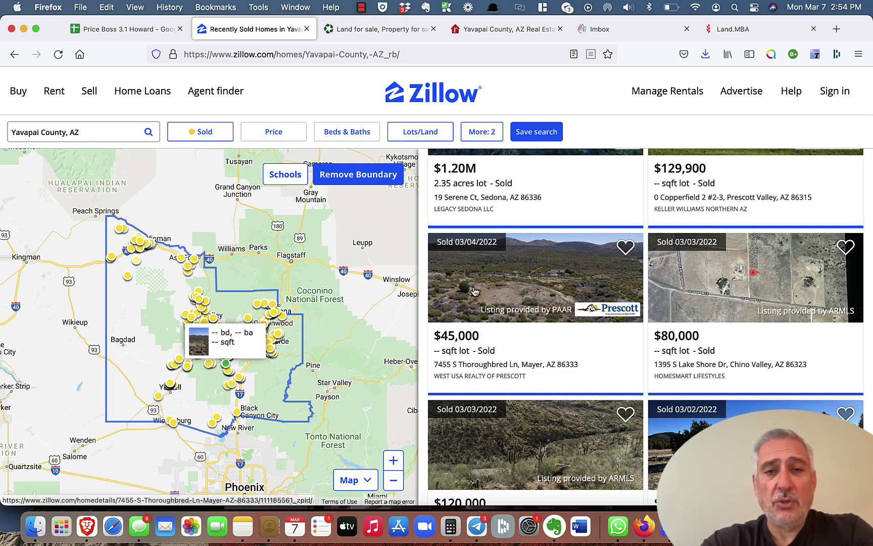
{"action": "scroll", "coordinate": [475, 292], "scroll_direction": "up", "scroll_amount": 5}
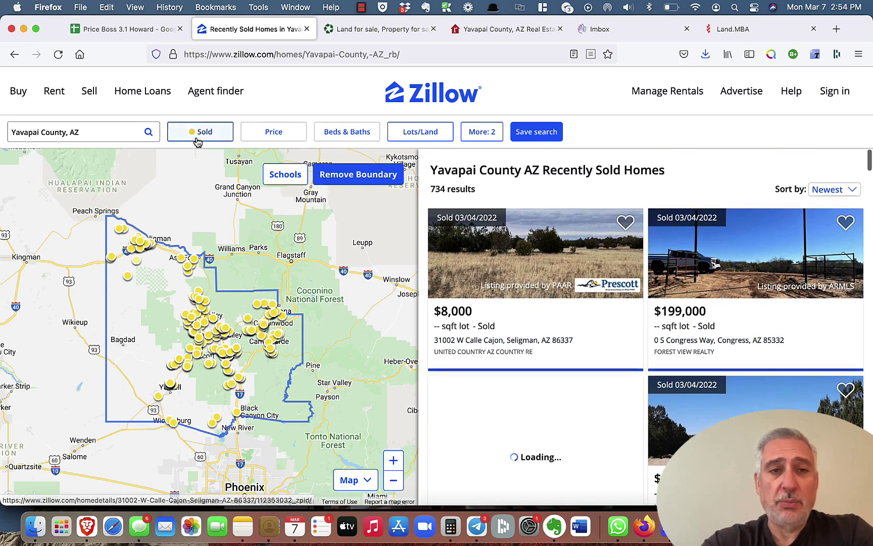
Change the listing filter to For Sale, leaving only By Agent and By Owner included
{"action": "left_click", "coordinate": [190, 133]}
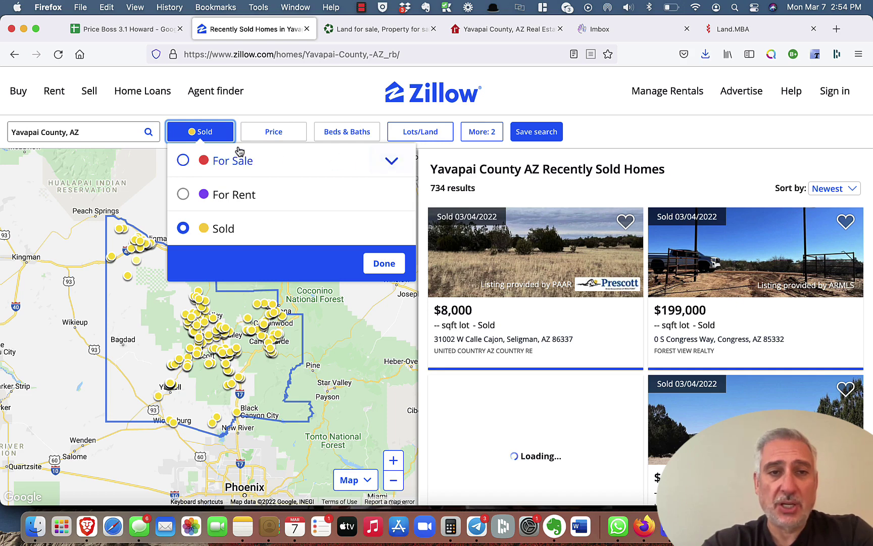
{"action": "left_click", "coordinate": [184, 160]}
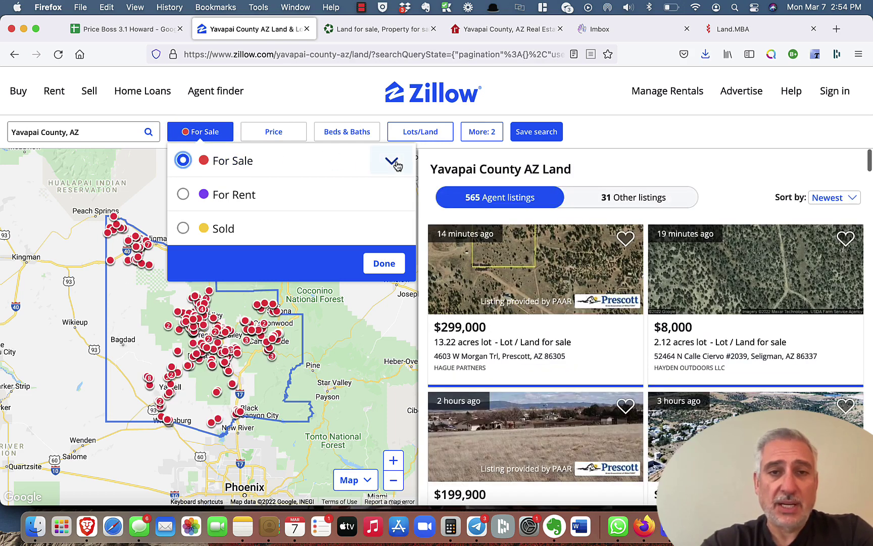
{"action": "left_click", "coordinate": [391, 162]}
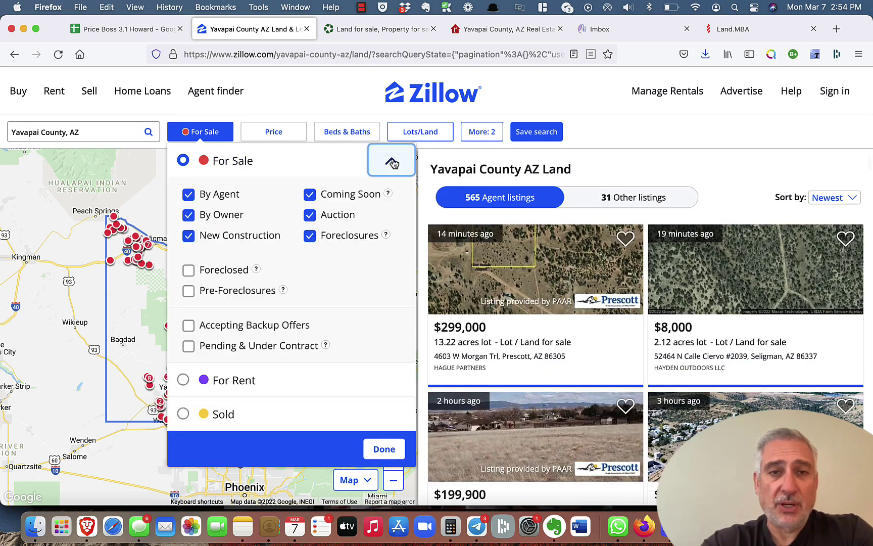
{"action": "left_click", "coordinate": [307, 201]}
{"action": "left_click", "coordinate": [309, 215]}
{"action": "left_click", "coordinate": [310, 235]}
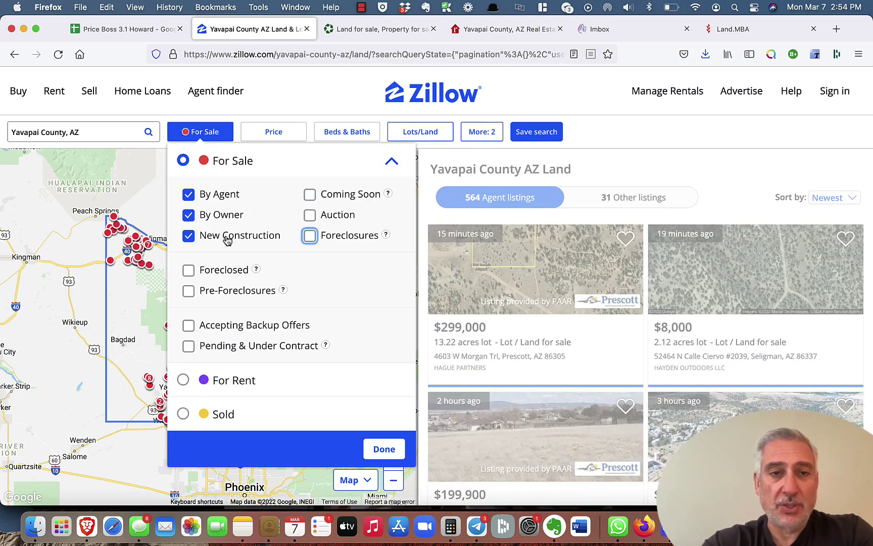
{"action": "left_click", "coordinate": [188, 236]}
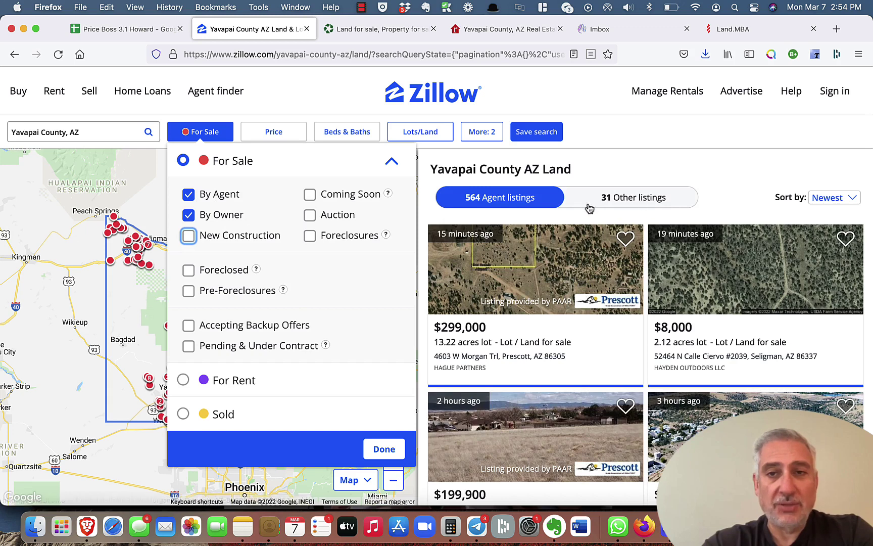
{"action": "left_click", "coordinate": [395, 451]}
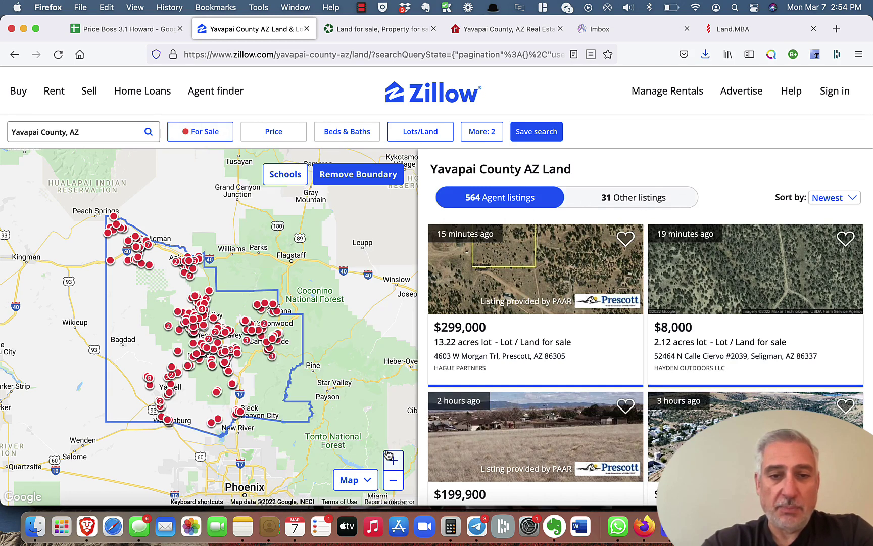
Examine the prices, acreages and addresses in the Yavapai County land listings for sale
{"action": "scroll", "coordinate": [528, 347], "scroll_direction": "down", "scroll_amount": 2}
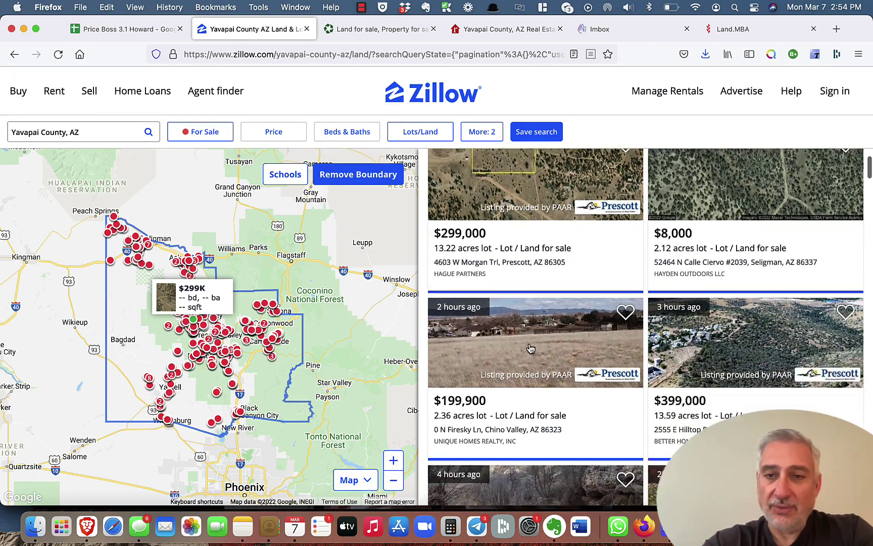
{"action": "scroll", "coordinate": [531, 349], "scroll_direction": "down", "scroll_amount": 4}
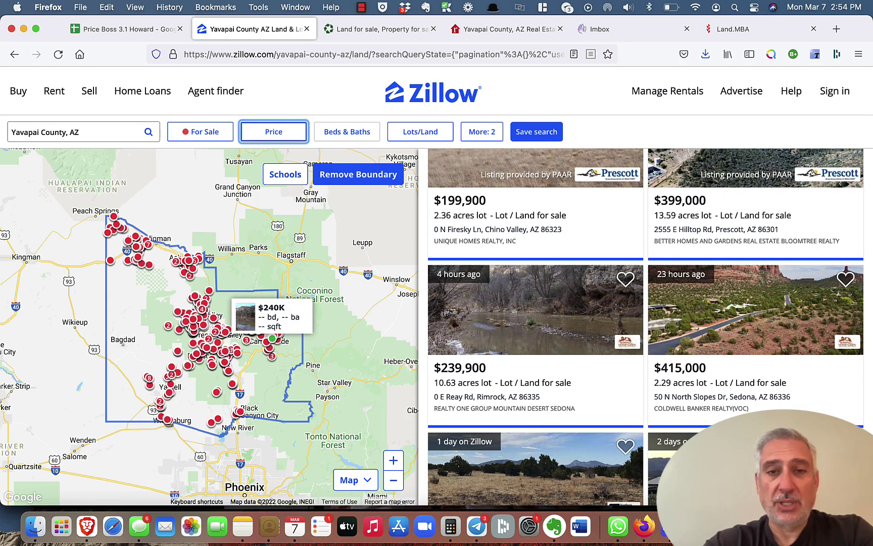
{"action": "scroll", "coordinate": [561, 223], "scroll_direction": "up", "scroll_amount": 5}
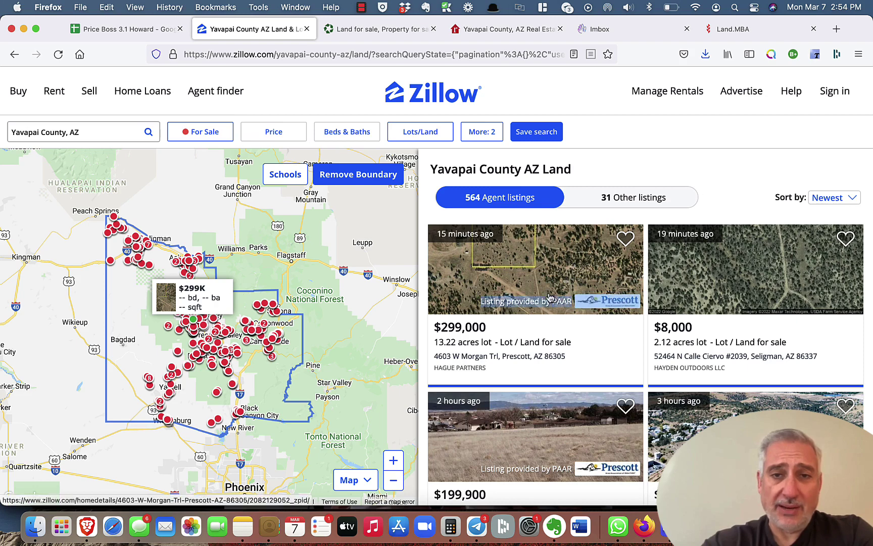
{"action": "left_click_drag", "start_coordinate": [449, 247], "coordinate": [647, 407]}
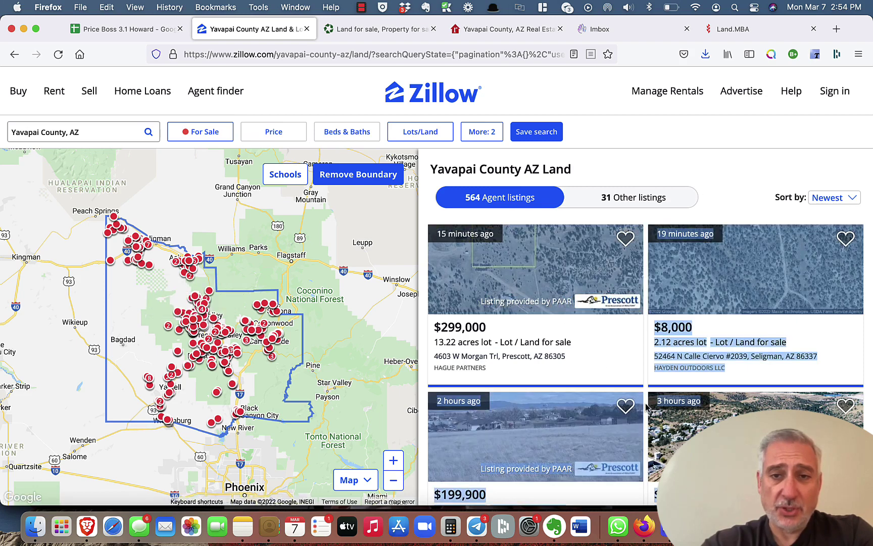
{"action": "left_click", "coordinate": [734, 206]}
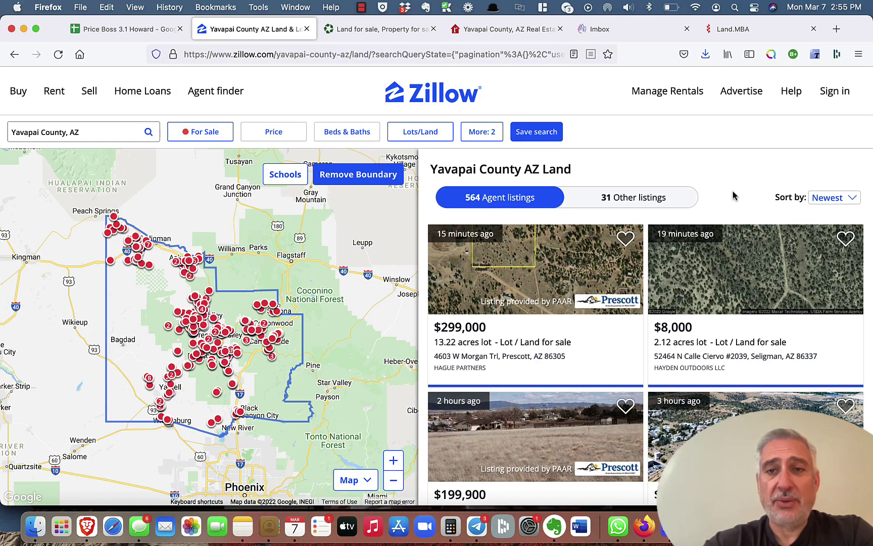
Select and copy the entire contents of the first page of for-sale land results
{"action": "scroll", "coordinate": [735, 200], "scroll_direction": "down", "scroll_amount": 15}
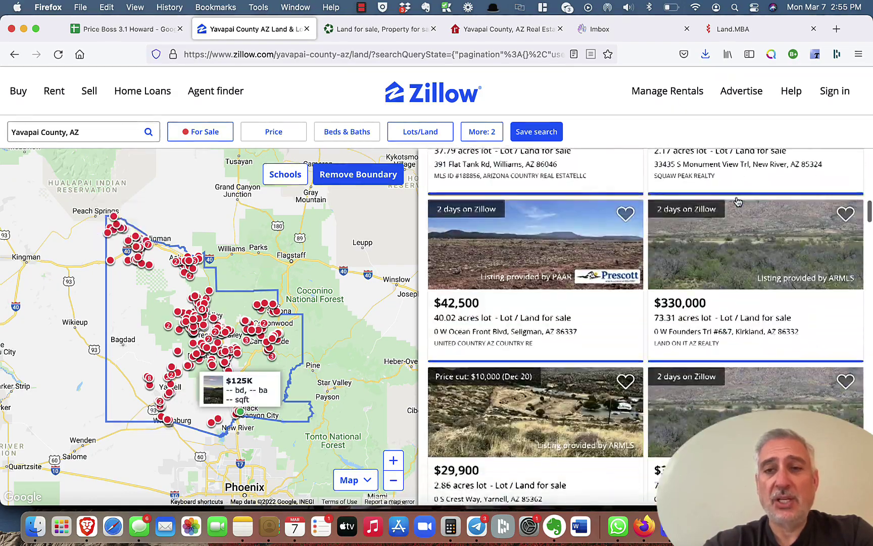
{"action": "scroll", "coordinate": [738, 202], "scroll_direction": "down", "scroll_amount": 20}
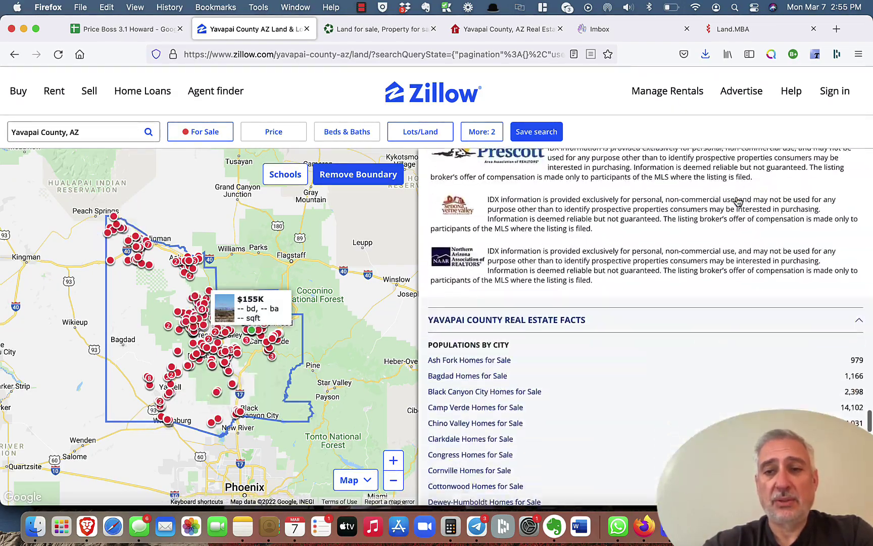
{"action": "scroll", "coordinate": [738, 202], "scroll_direction": "up", "scroll_amount": 6}
{"action": "scroll", "coordinate": [738, 202], "scroll_direction": "up", "scroll_amount": 2}
{"action": "scroll", "coordinate": [738, 201], "scroll_direction": "down", "scroll_amount": 1}
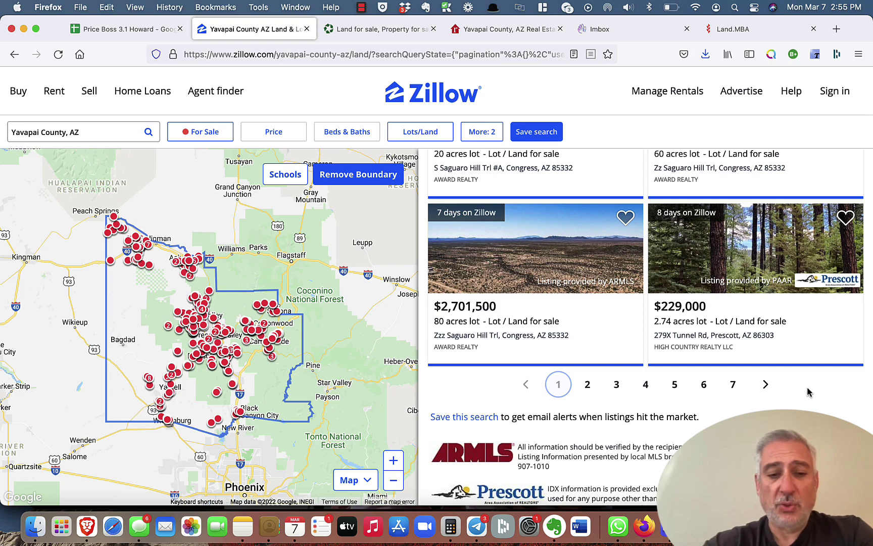
{"action": "key", "text": "super+a"}
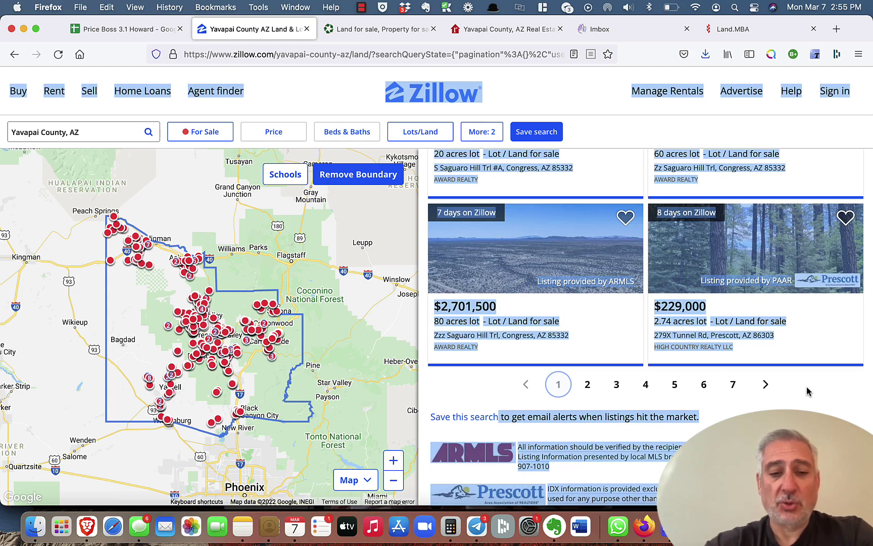
Paste the copied Zillow page into the yellow Page 1 cell L8 of the Price Boss 3.1 Howard spreadsheet
{"action": "left_click", "coordinate": [124, 25]}
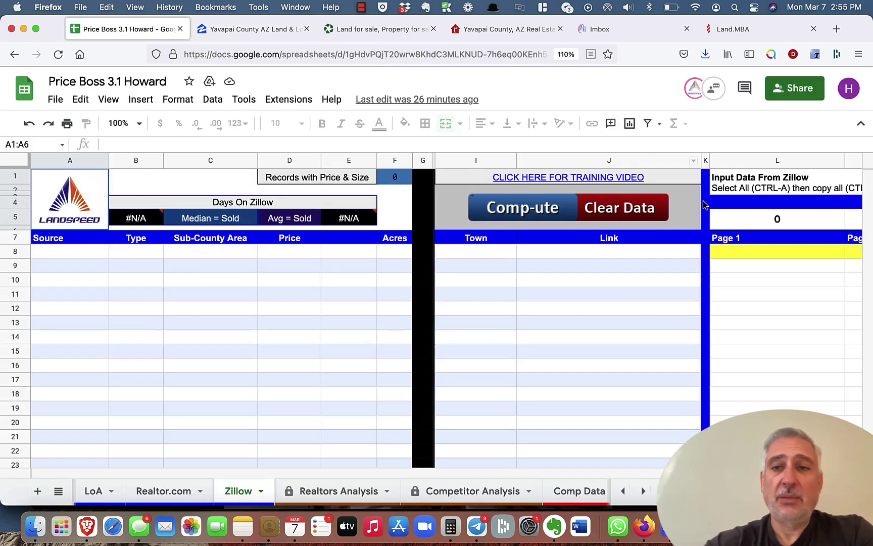
{"action": "scroll", "coordinate": [609, 311], "scroll_direction": "right", "scroll_amount": 5}
{"action": "left_click", "coordinate": [557, 252]}
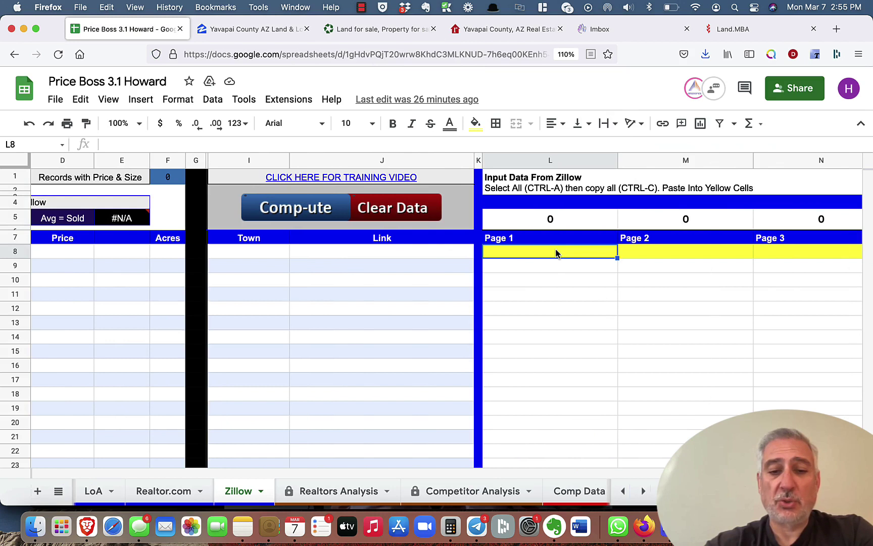
{"action": "key", "text": "super+v"}
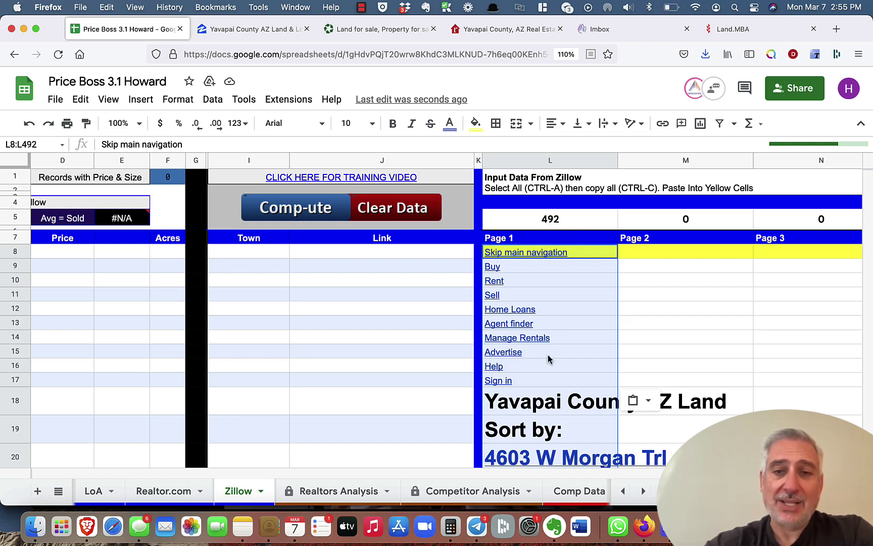
Check the pasted Page 1 data down to its last row
{"action": "mouse_move", "coordinate": [558, 383]}
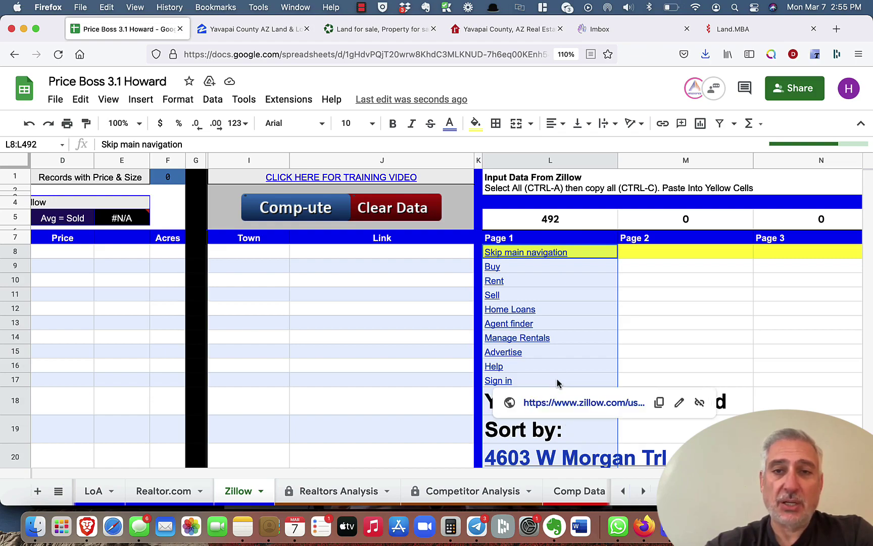
{"action": "scroll", "coordinate": [558, 384], "scroll_direction": "down", "scroll_amount": 20}
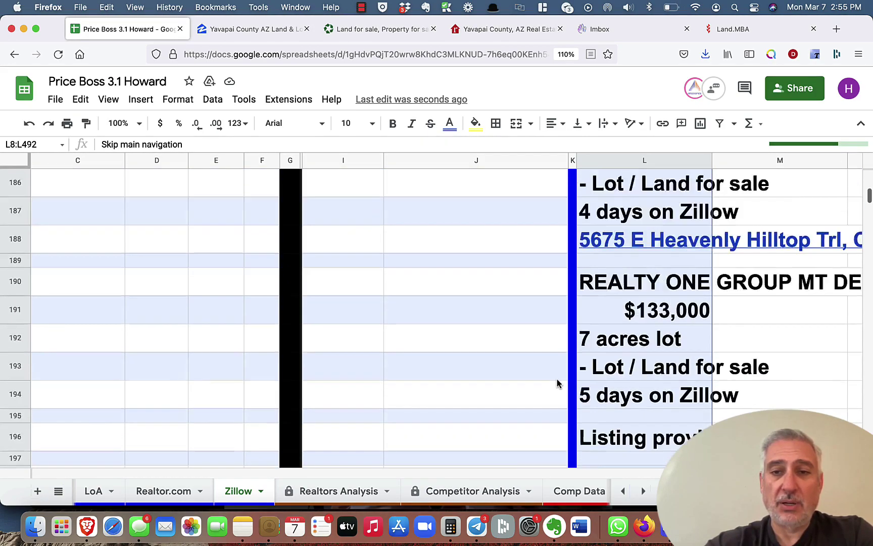
{"action": "scroll", "coordinate": [558, 383], "scroll_direction": "down", "scroll_amount": 20}
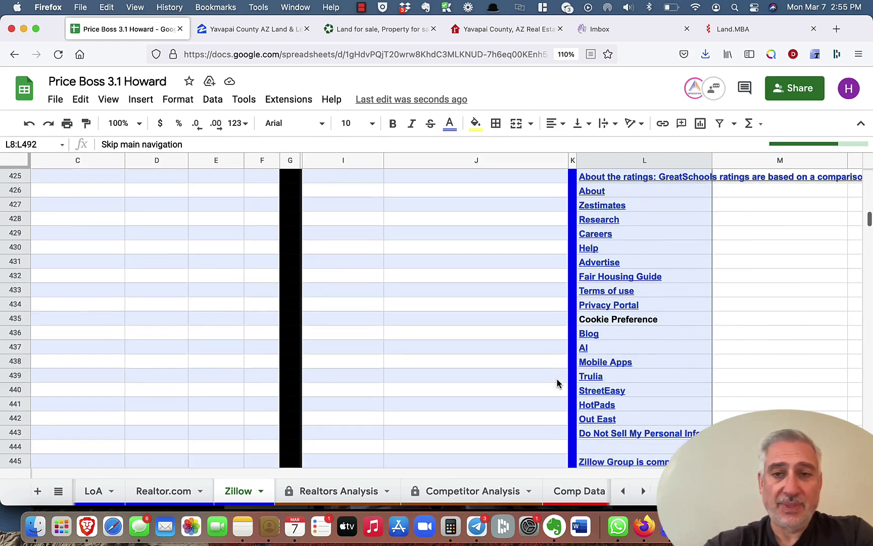
{"action": "scroll", "coordinate": [558, 383], "scroll_direction": "up", "scroll_amount": 5}
{"action": "scroll", "coordinate": [558, 384], "scroll_direction": "down", "scroll_amount": 6}
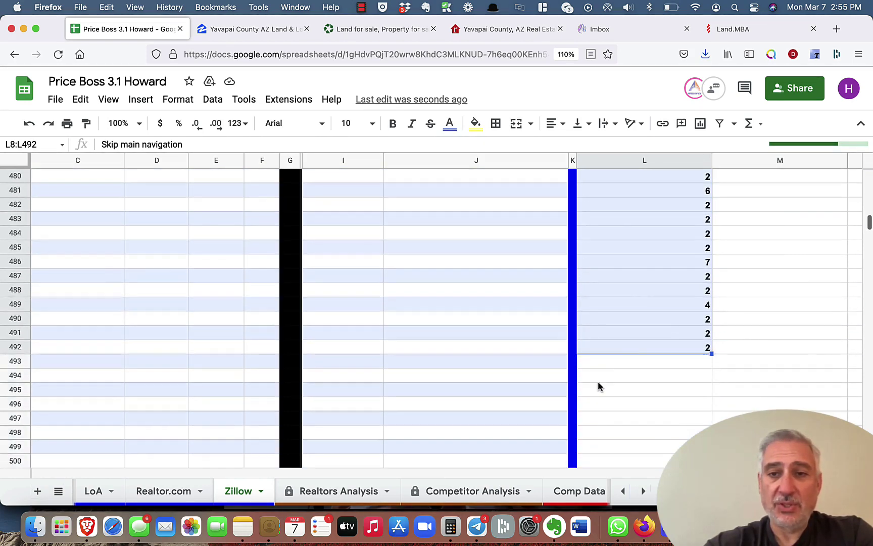
Compare the last filled cell in the Page 1 column with the last-row counter above that column
{"action": "left_click", "coordinate": [638, 351]}
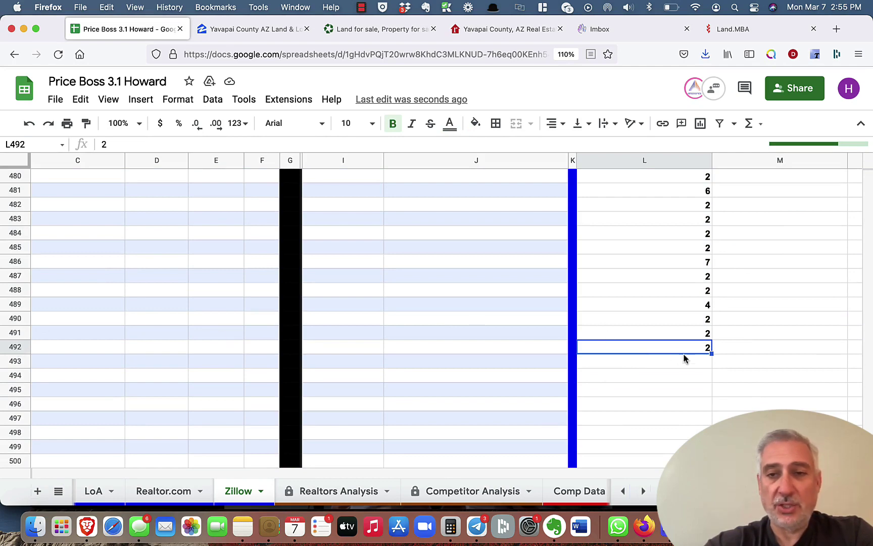
{"action": "left_click", "coordinate": [774, 364]}
{"action": "key", "text": "Up"}
{"action": "key", "text": "Up"}
{"action": "key", "text": "Up"}
{"action": "key", "text": "Up"}
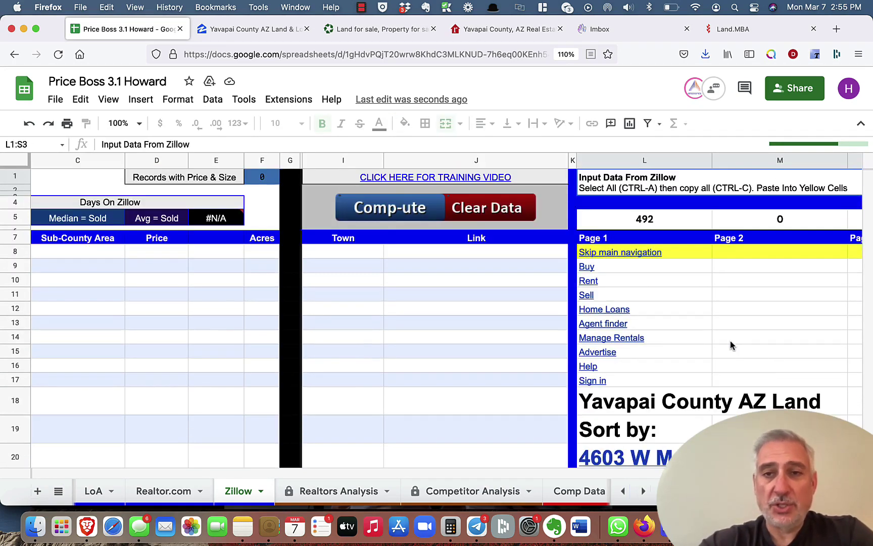
{"action": "scroll", "coordinate": [730, 341], "scroll_direction": "right", "scroll_amount": 5}
{"action": "scroll", "coordinate": [730, 341], "scroll_direction": "right", "scroll_amount": 1}
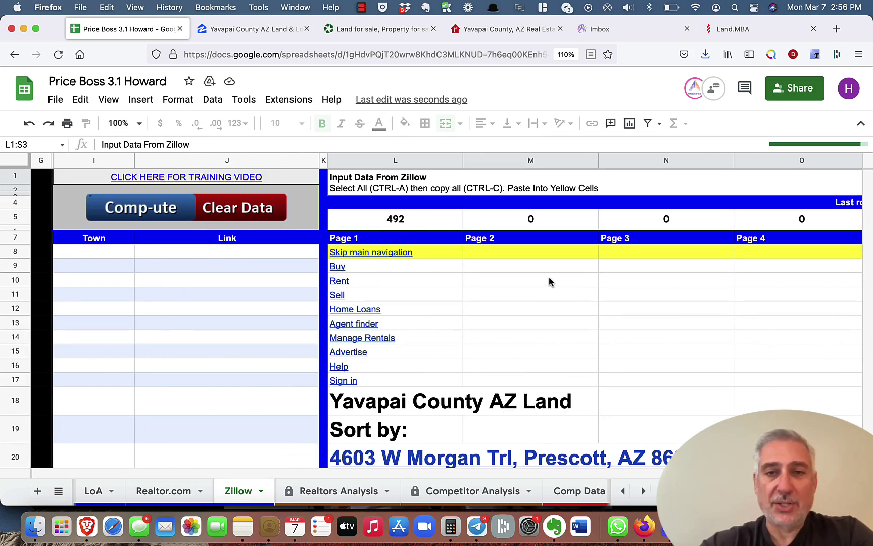
Open page 2 of the Yavapai County land results on Zillow and copy the entire page
{"action": "left_click", "coordinate": [247, 30]}
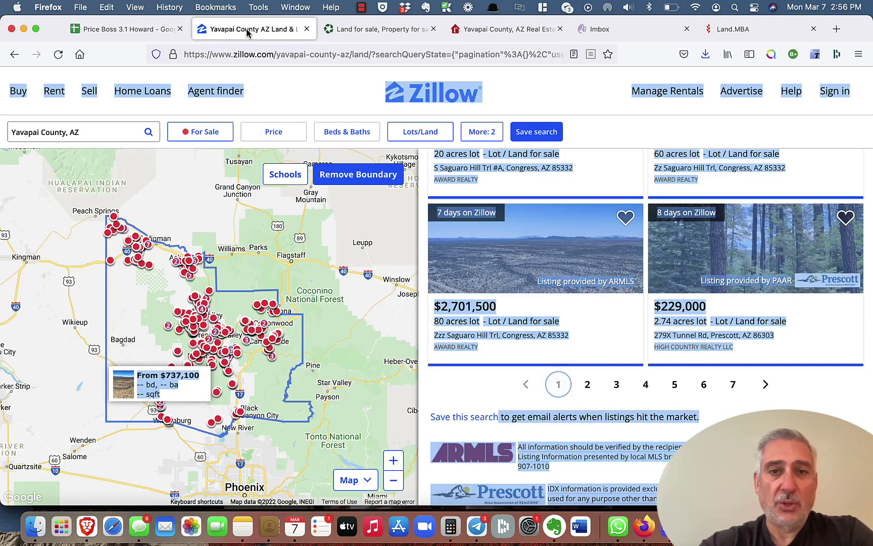
{"action": "left_click", "coordinate": [586, 385]}
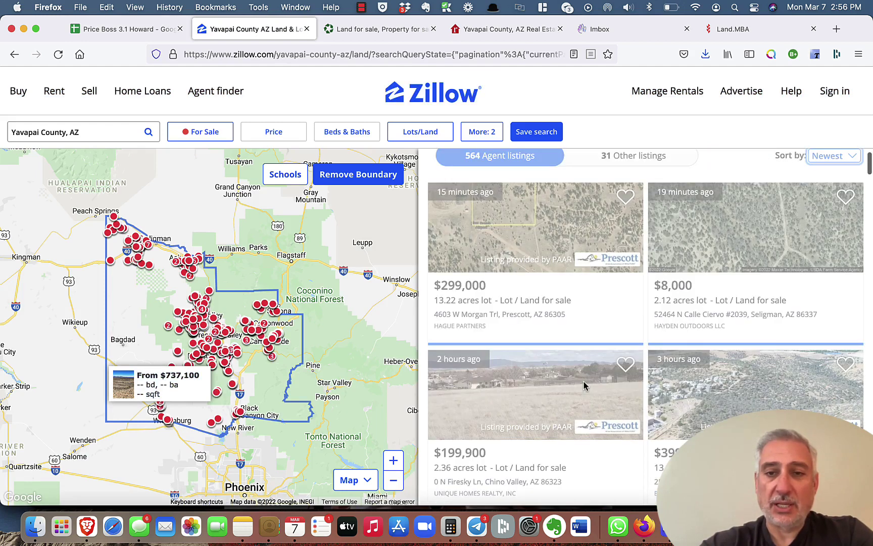
{"action": "left_click", "coordinate": [728, 211]}
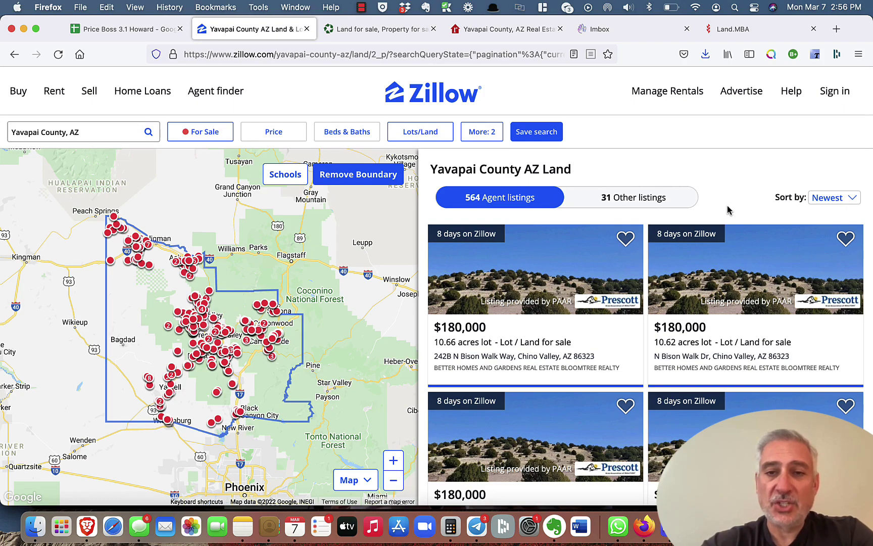
{"action": "scroll", "coordinate": [728, 209], "scroll_direction": "down", "scroll_amount": 20}
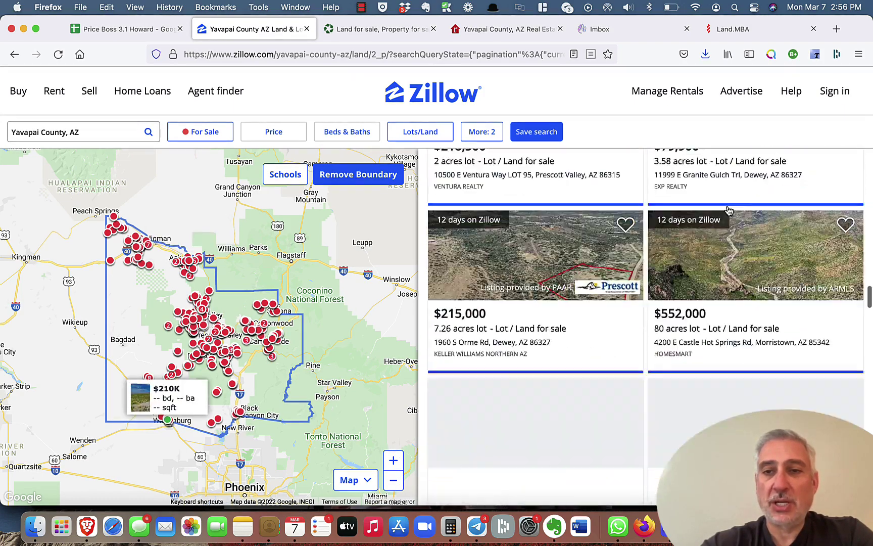
{"action": "scroll", "coordinate": [728, 211], "scroll_direction": "down", "scroll_amount": 5}
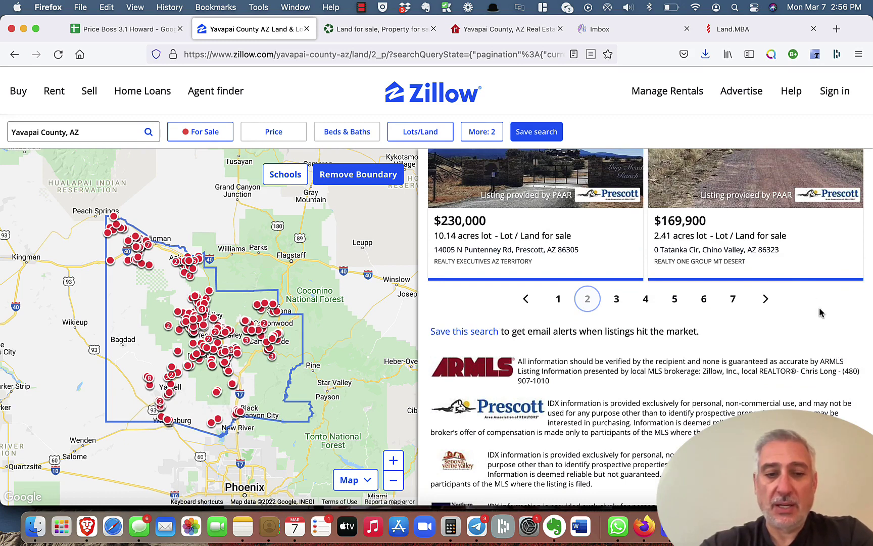
{"action": "key", "text": "super+a"}
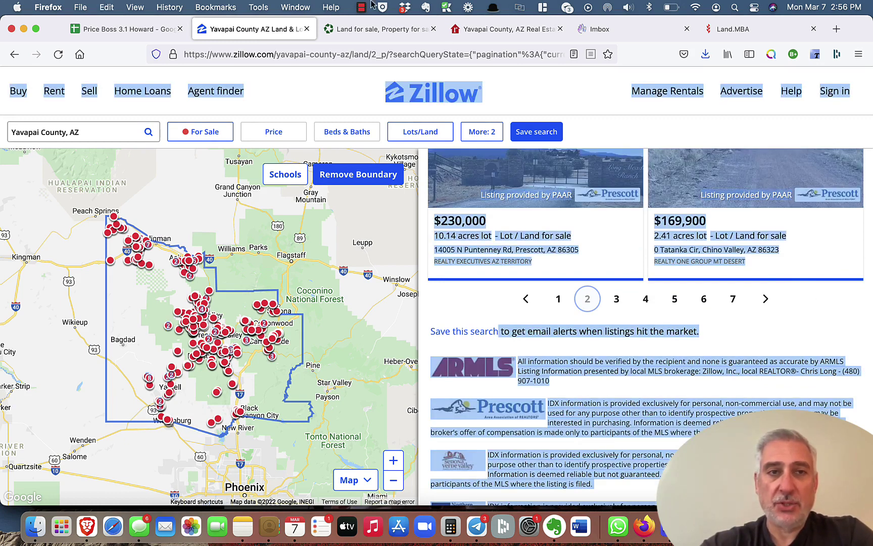
Paste the copied second results page into the yellow Page 2 cell M8 of the Price Boss 3.1 Howard spreadsheet
{"action": "left_click", "coordinate": [135, 30]}
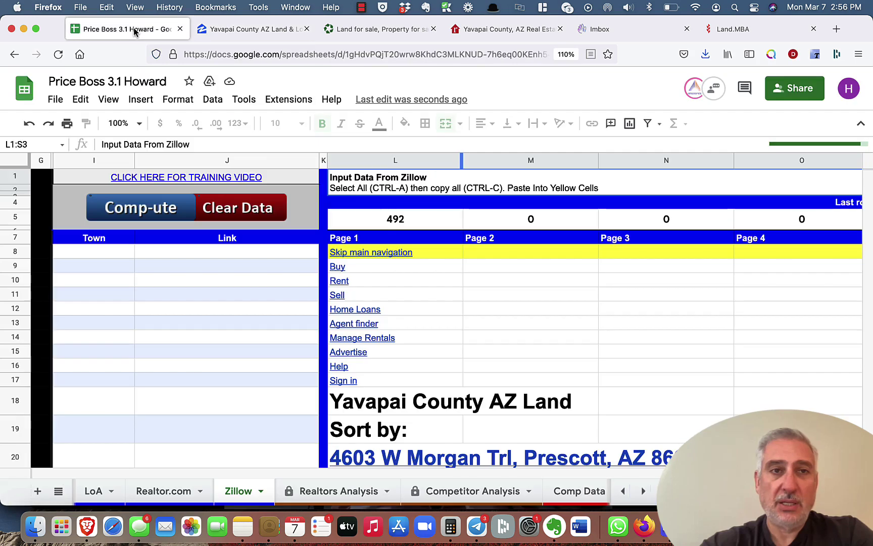
{"action": "left_click", "coordinate": [516, 250]}
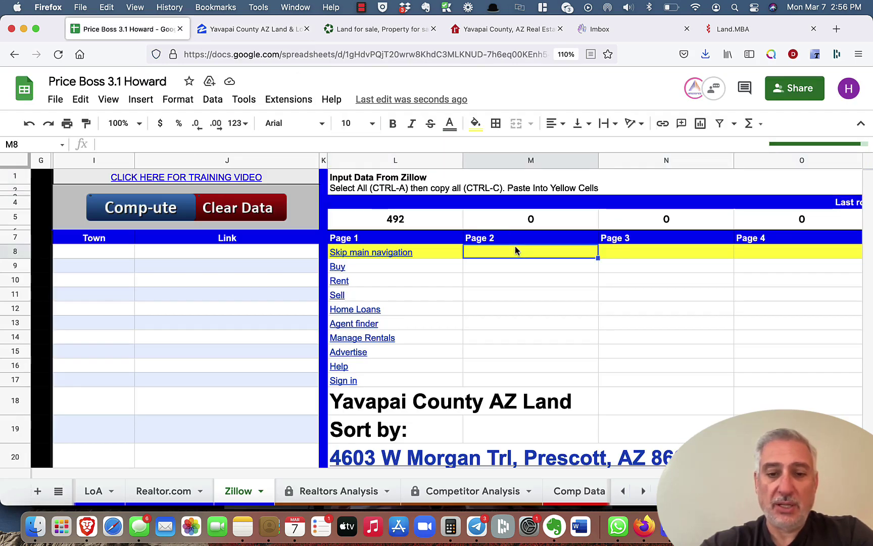
{"action": "key", "text": "super+v"}
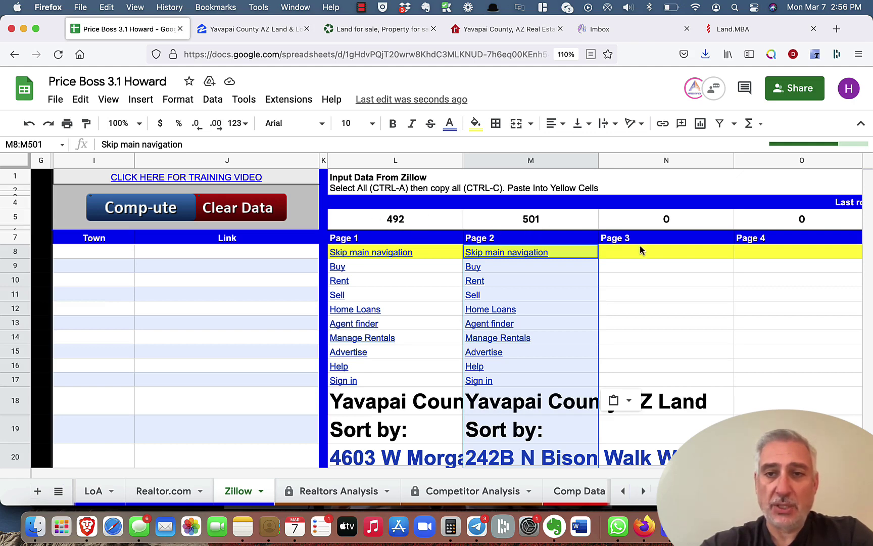
{"action": "scroll", "coordinate": [626, 276], "scroll_direction": "right", "scroll_amount": 1}
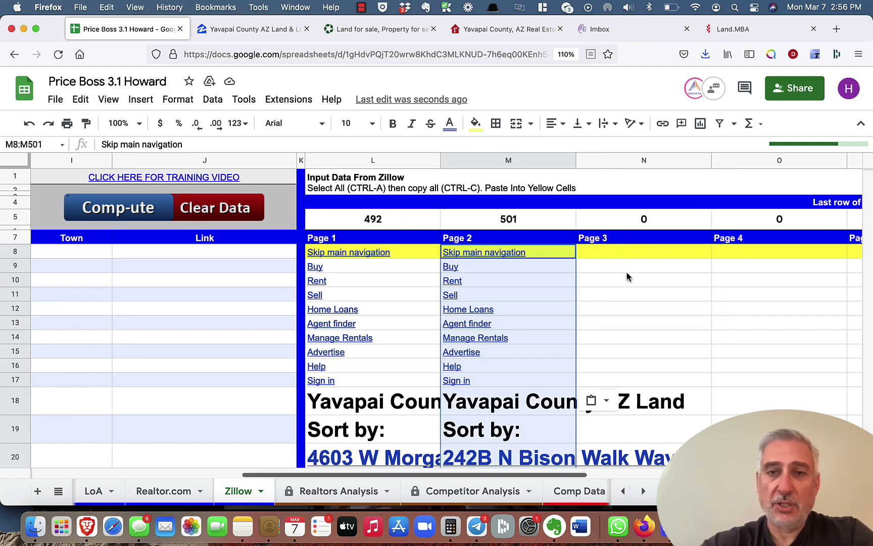
Return to the Zillow land results, open page 3 and copy all of its contents
{"action": "left_click", "coordinate": [243, 29]}
{"action": "left_click", "coordinate": [616, 299]}
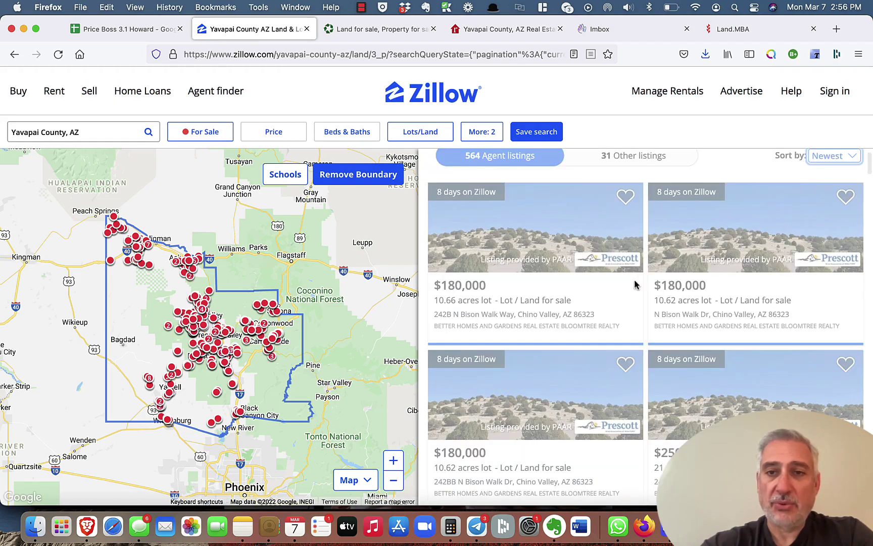
{"action": "scroll", "coordinate": [733, 187], "scroll_direction": "down", "scroll_amount": 20}
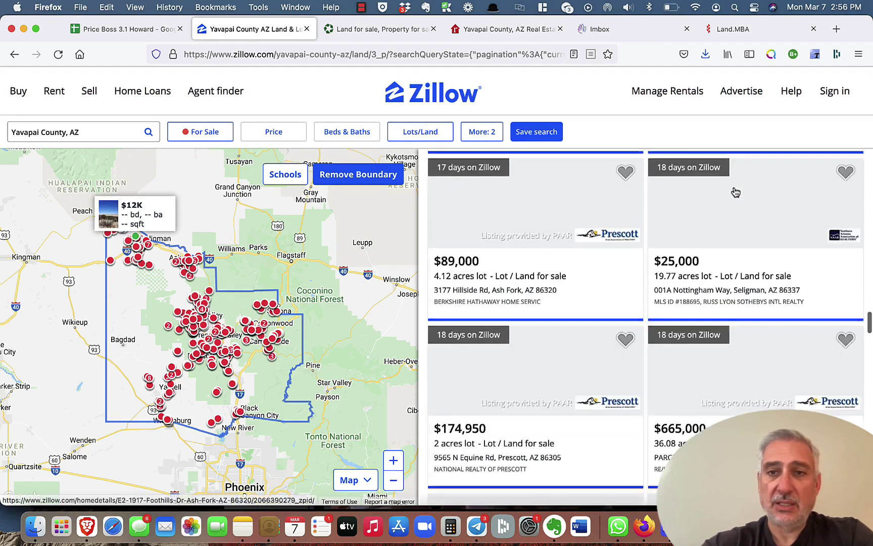
{"action": "scroll", "coordinate": [735, 190], "scroll_direction": "up", "scroll_amount": 10}
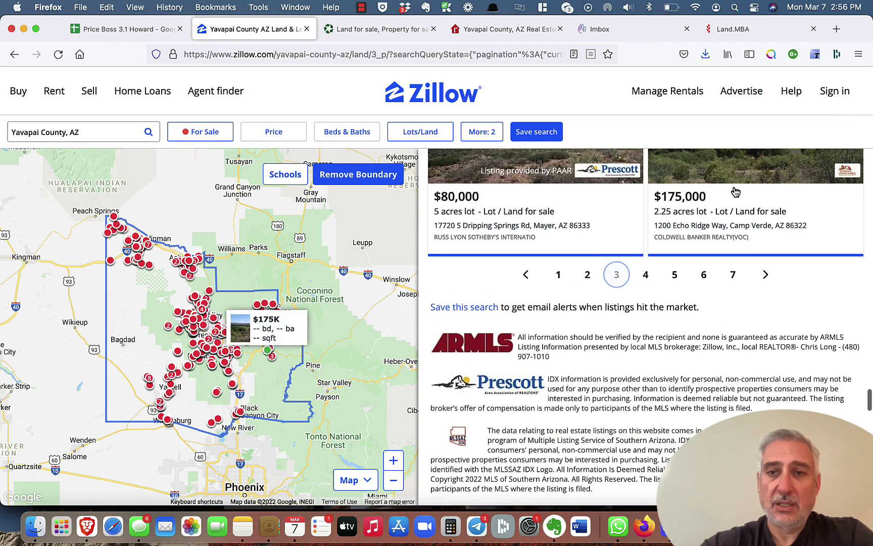
{"action": "key", "text": "super+a"}
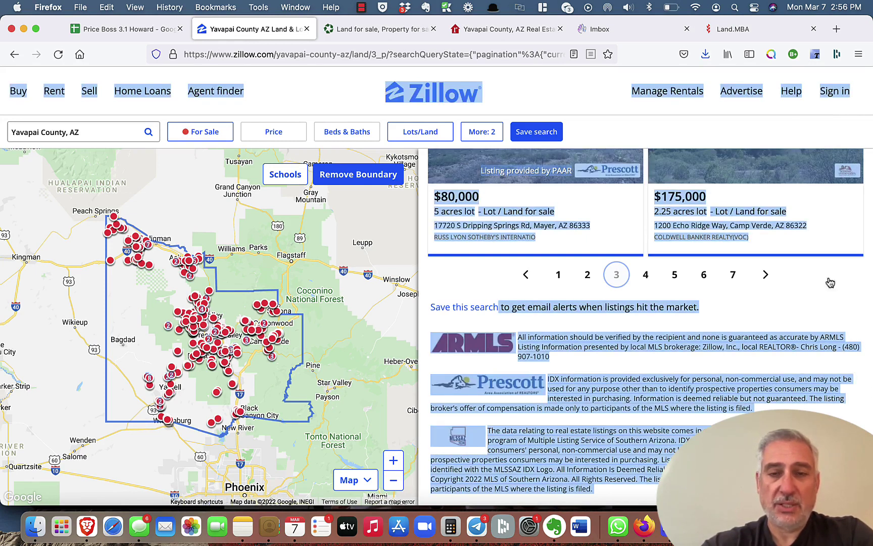
Paste the copied third results page into the yellow Page 3 cell N8 of the Price Boss spreadsheet
{"action": "left_click", "coordinate": [151, 35]}
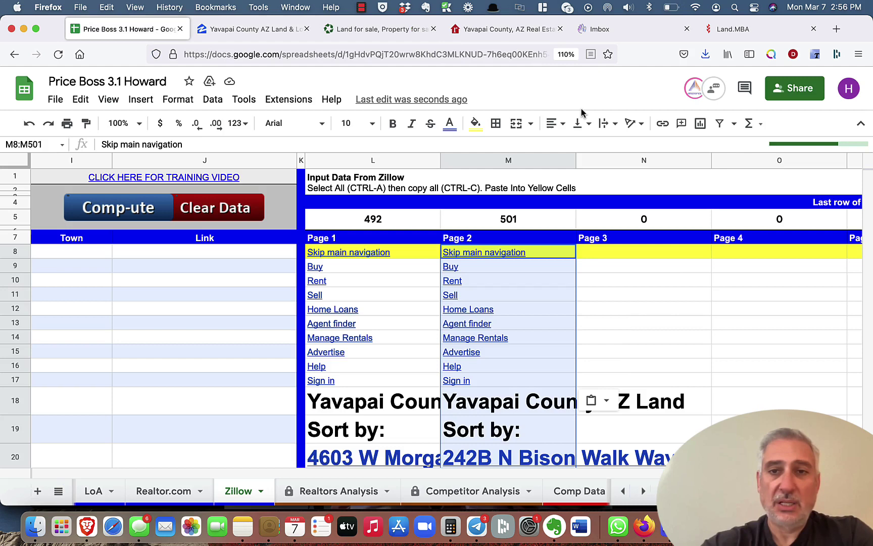
{"action": "left_click", "coordinate": [663, 253]}
{"action": "key", "text": "super+v"}
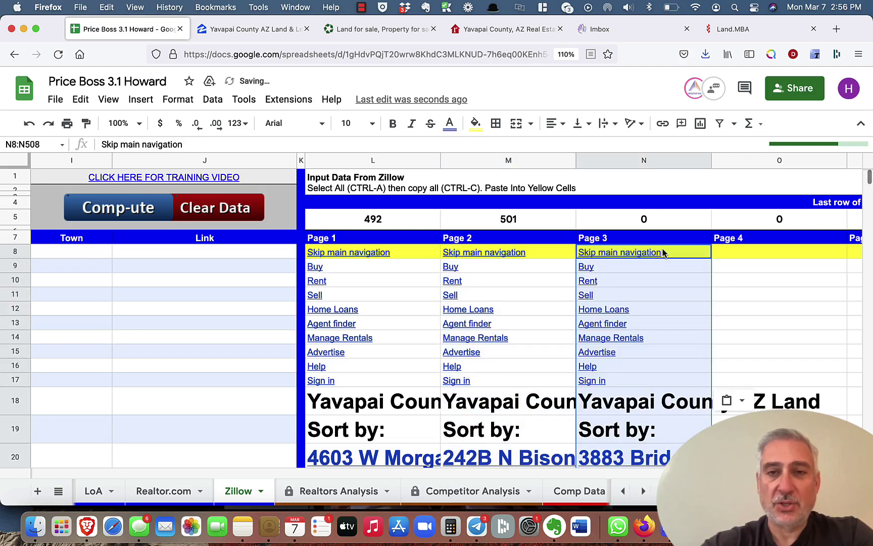
{"action": "scroll", "coordinate": [555, 313], "scroll_direction": "right", "scroll_amount": 8}
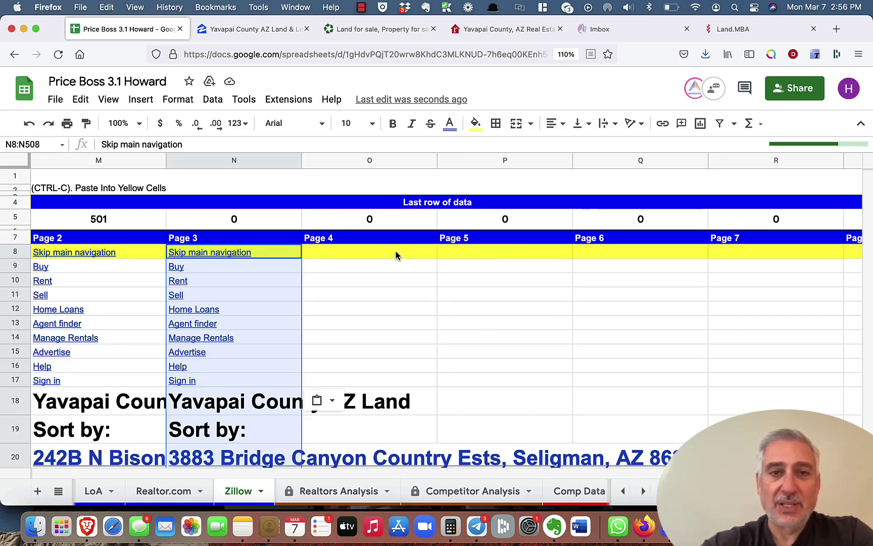
Go to page 4 of the Zillow land listings and copy the whole page
{"action": "left_click", "coordinate": [247, 29]}
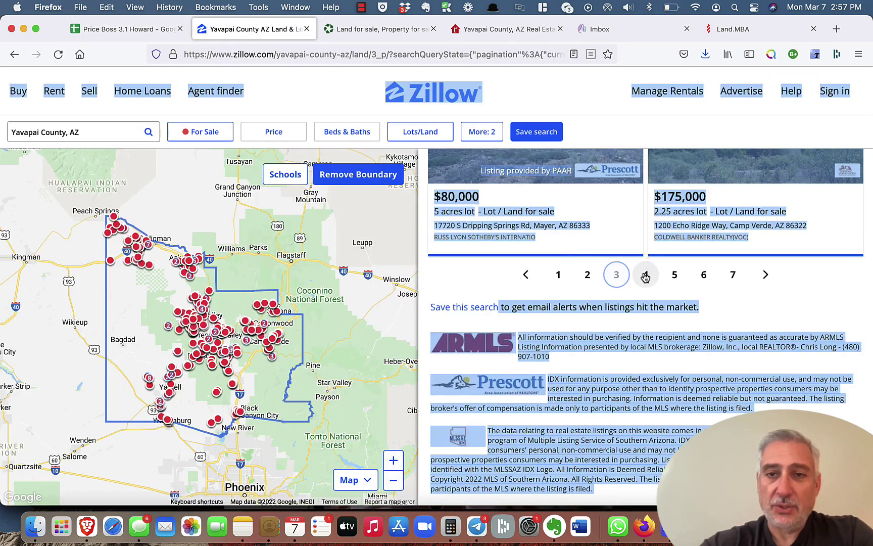
{"action": "left_click", "coordinate": [646, 275]}
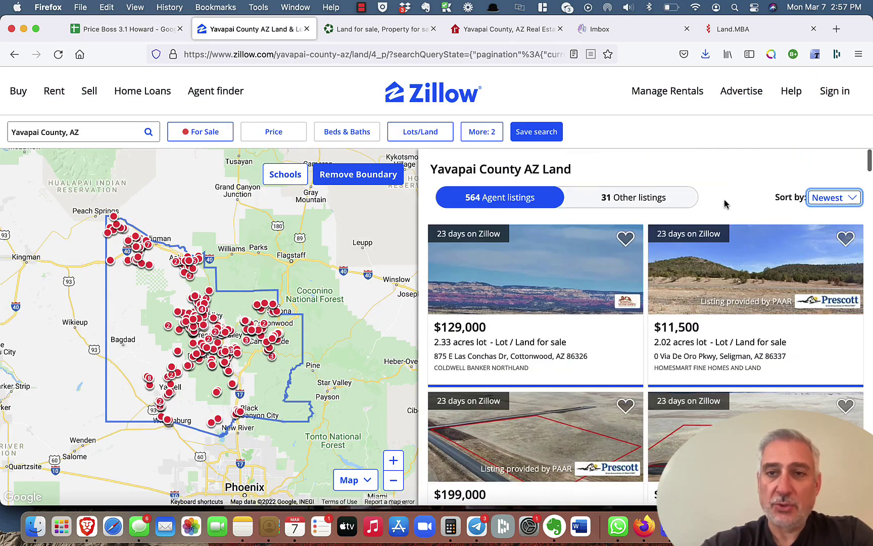
{"action": "scroll", "coordinate": [725, 203], "scroll_direction": "down", "scroll_amount": 15}
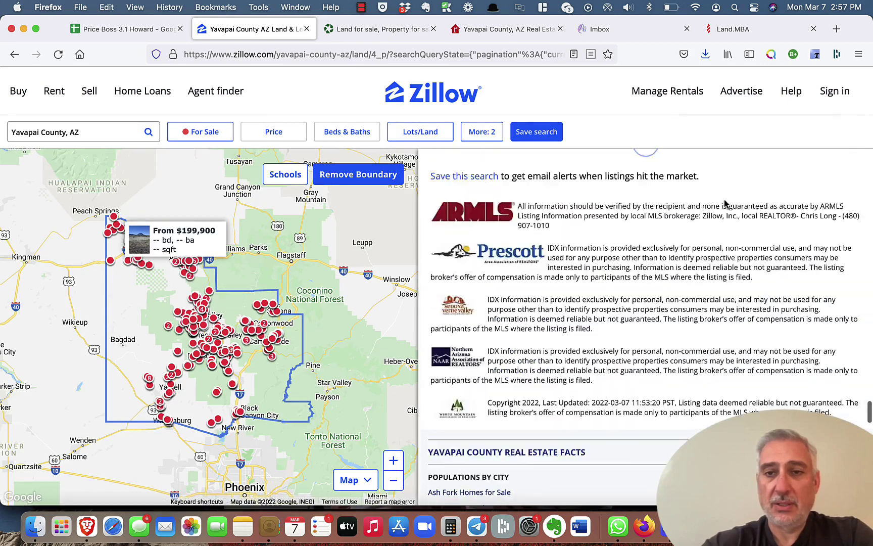
{"action": "scroll", "coordinate": [725, 203], "scroll_direction": "up", "scroll_amount": 5}
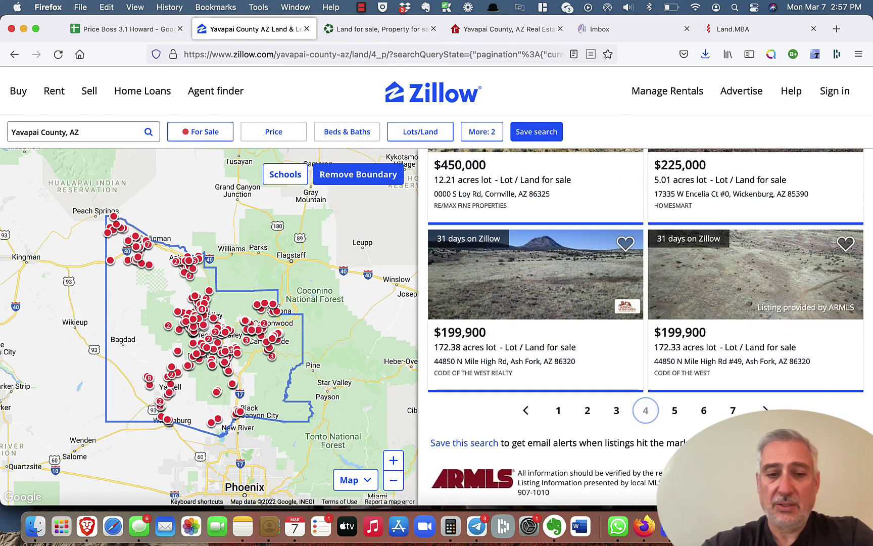
{"action": "key", "text": "super+a"}
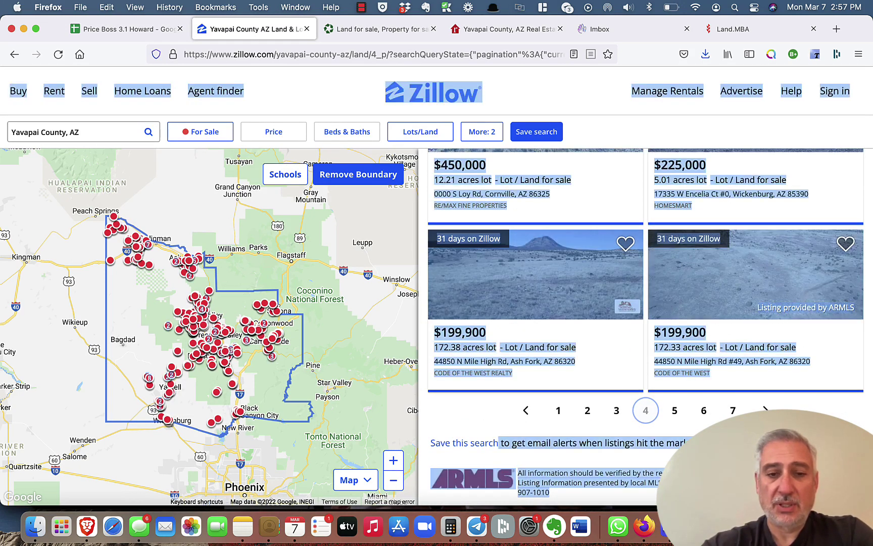
Paste the copied fourth results page into the yellow Page 4 cell O8 of the Price Boss spreadsheet
{"action": "left_click", "coordinate": [151, 31]}
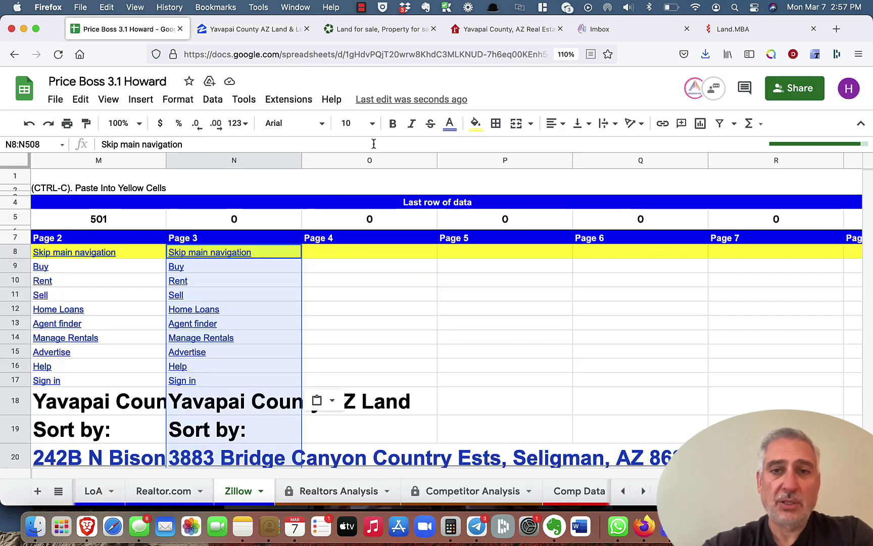
{"action": "left_click", "coordinate": [349, 252]}
{"action": "key", "text": "super+v"}
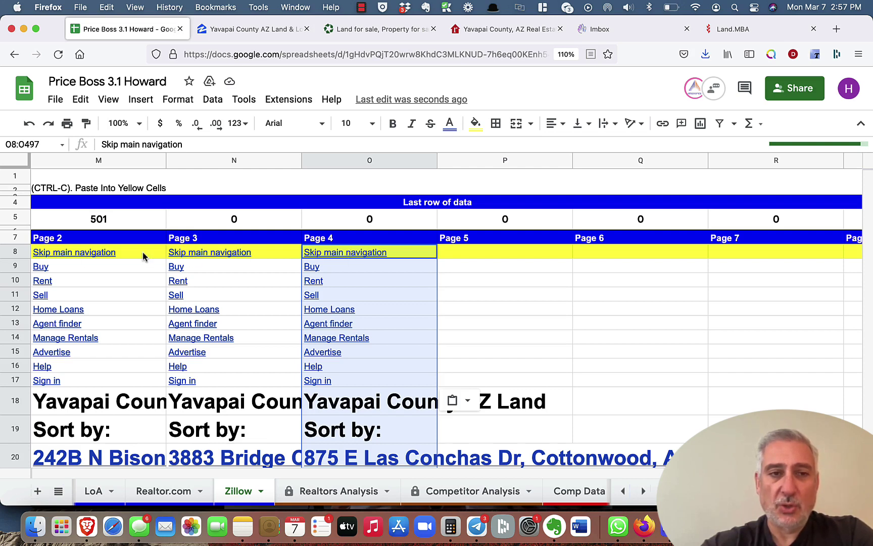
{"action": "mouse_move", "coordinate": [68, 266]}
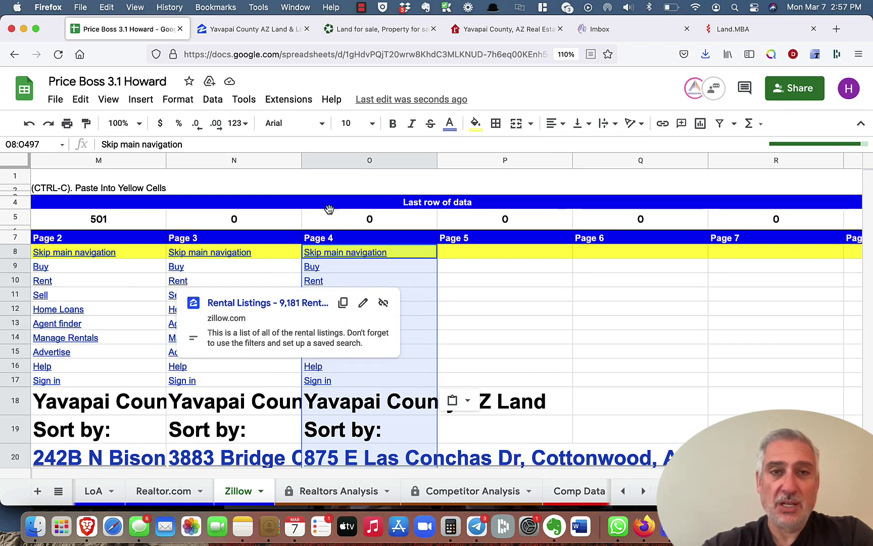
Go to page 5 of the Zillow land listings and copy everything on it
{"action": "left_click", "coordinate": [257, 31]}
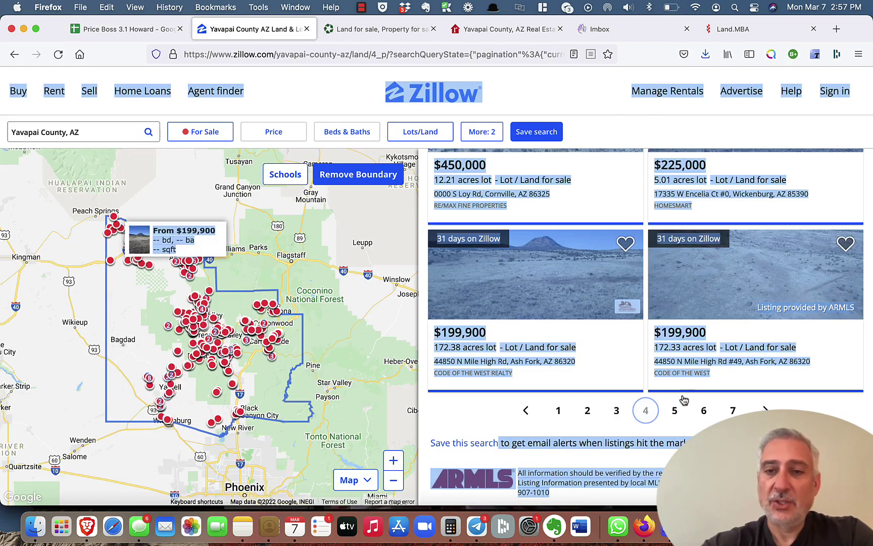
{"action": "left_click", "coordinate": [675, 411]}
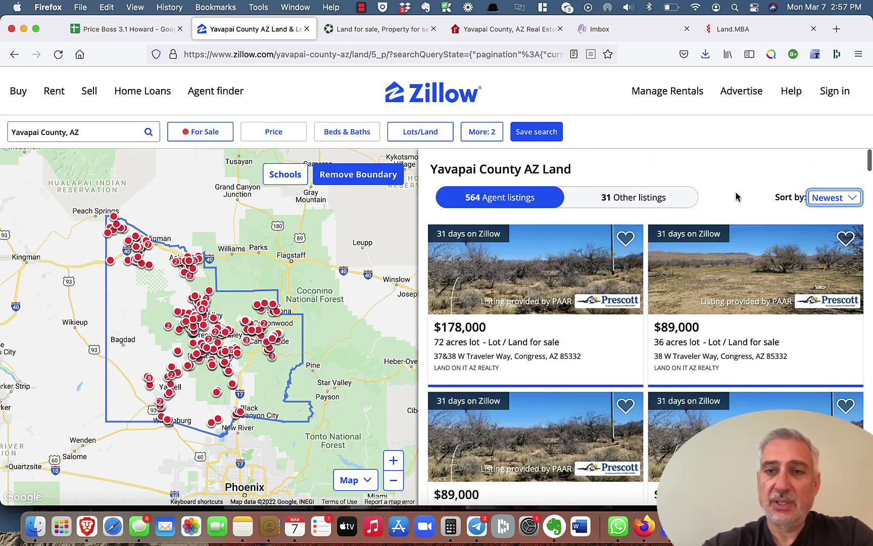
{"action": "scroll", "coordinate": [736, 197], "scroll_direction": "down", "scroll_amount": 20}
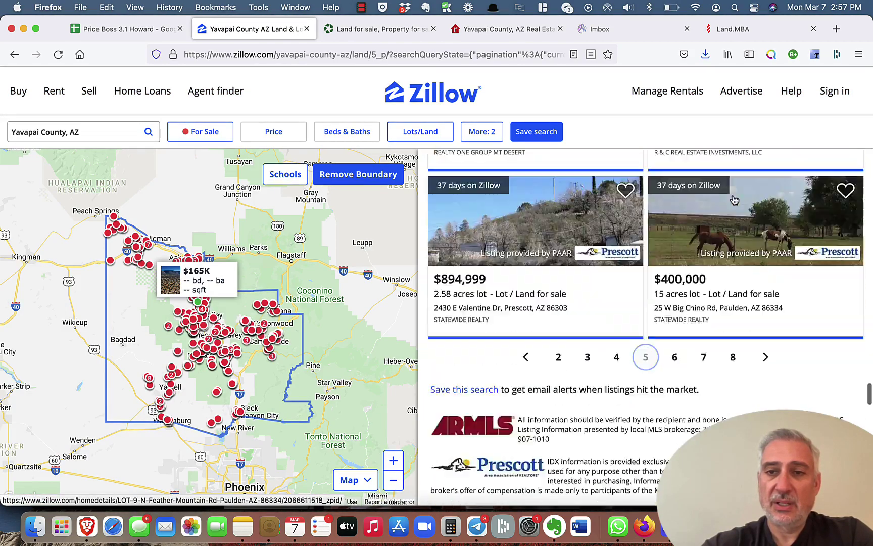
{"action": "scroll", "coordinate": [734, 199], "scroll_direction": "down", "scroll_amount": 5}
{"action": "scroll", "coordinate": [809, 222], "scroll_direction": "up", "scroll_amount": 1}
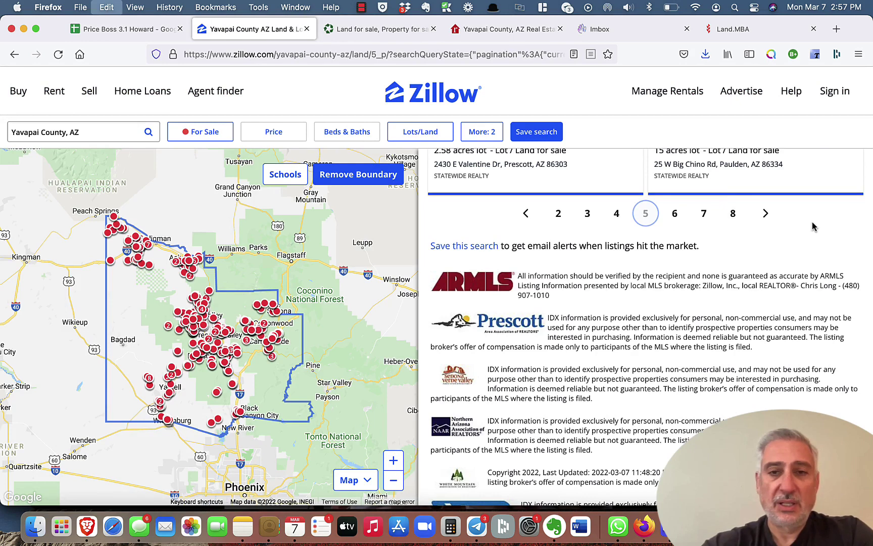
{"action": "key", "text": "super+a"}
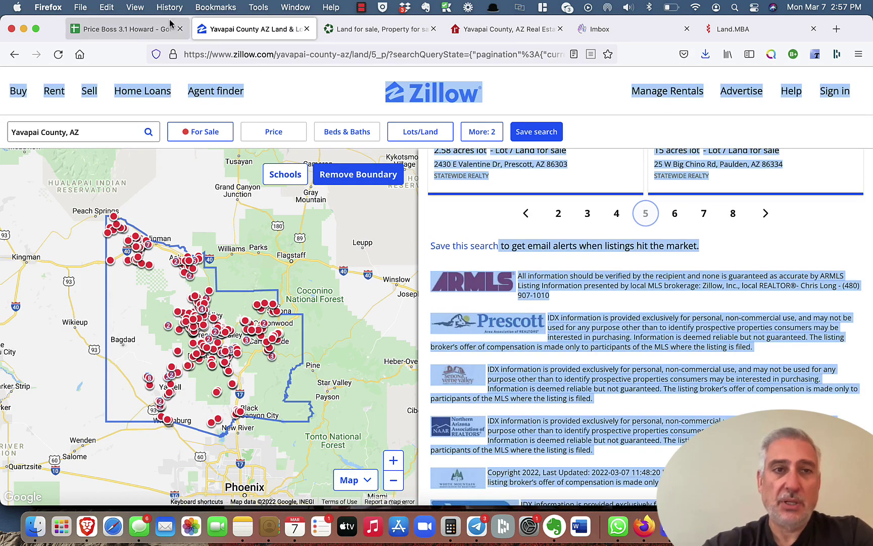
Paste the copied fifth results page into the yellow Page 5 cell P8 of the Price Boss spreadsheet
{"action": "left_click", "coordinate": [129, 29]}
{"action": "left_click", "coordinate": [489, 253]}
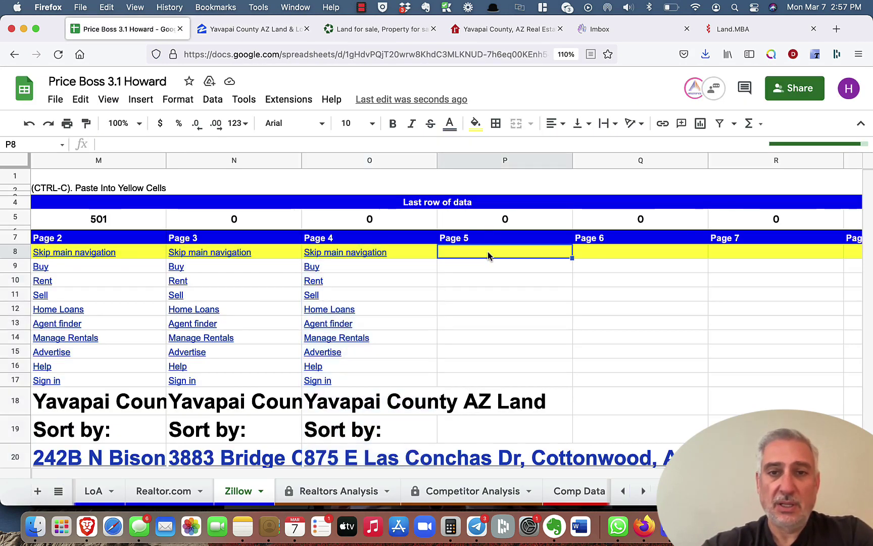
{"action": "key", "text": "super+v"}
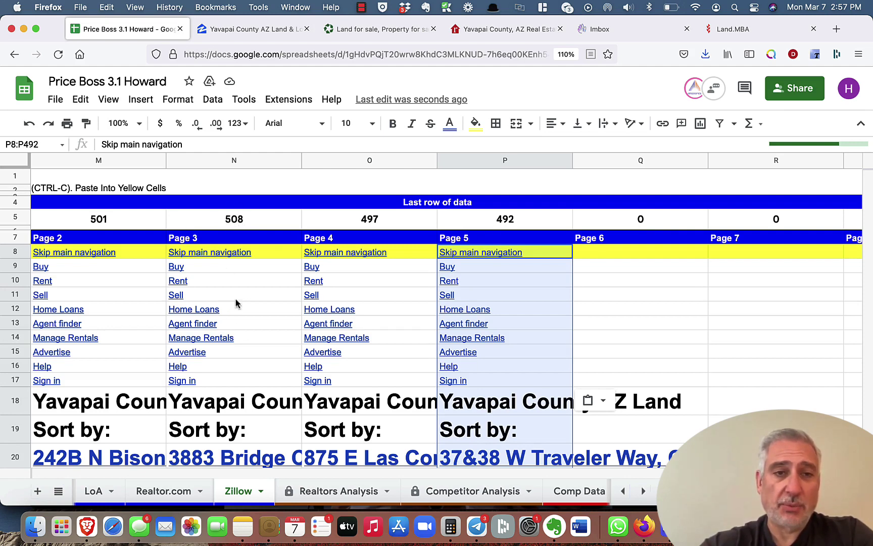
Run Comp-ute on the Zillow sheet to turn the five pasted results pages into the listings table
{"action": "mouse_move", "coordinate": [234, 312]}
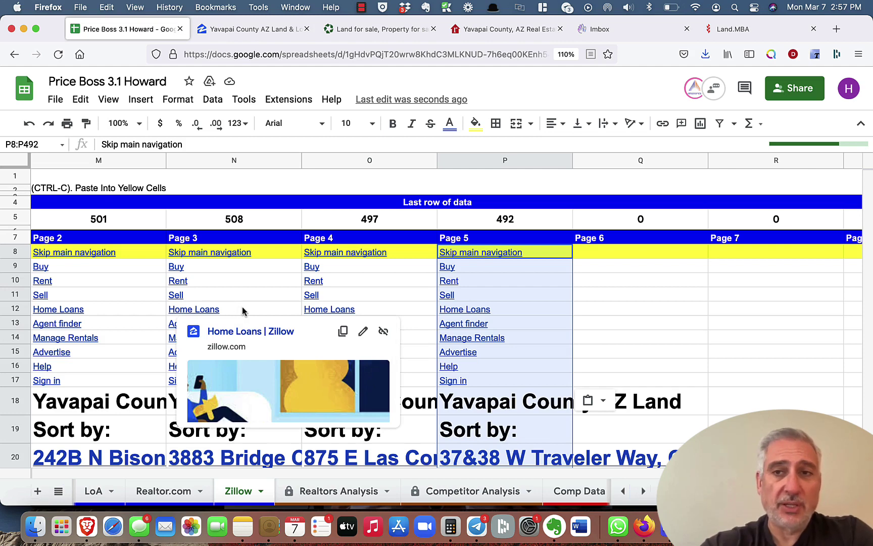
{"action": "scroll", "coordinate": [348, 281], "scroll_direction": "left", "scroll_amount": 15}
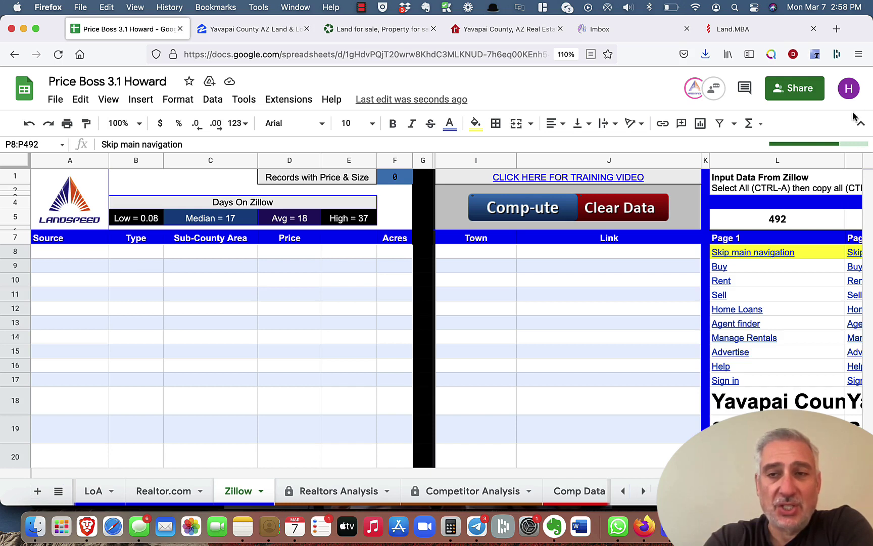
{"action": "mouse_move", "coordinate": [816, 144]}
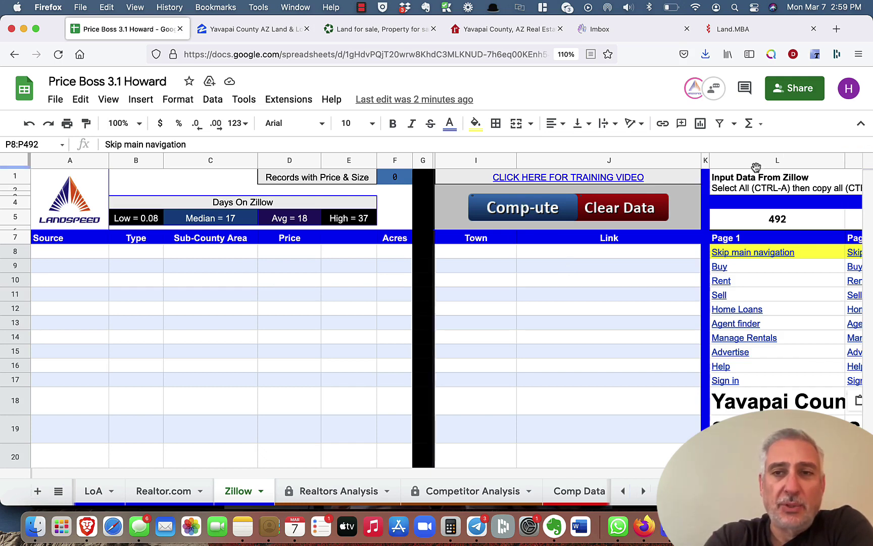
{"action": "left_click", "coordinate": [515, 213]}
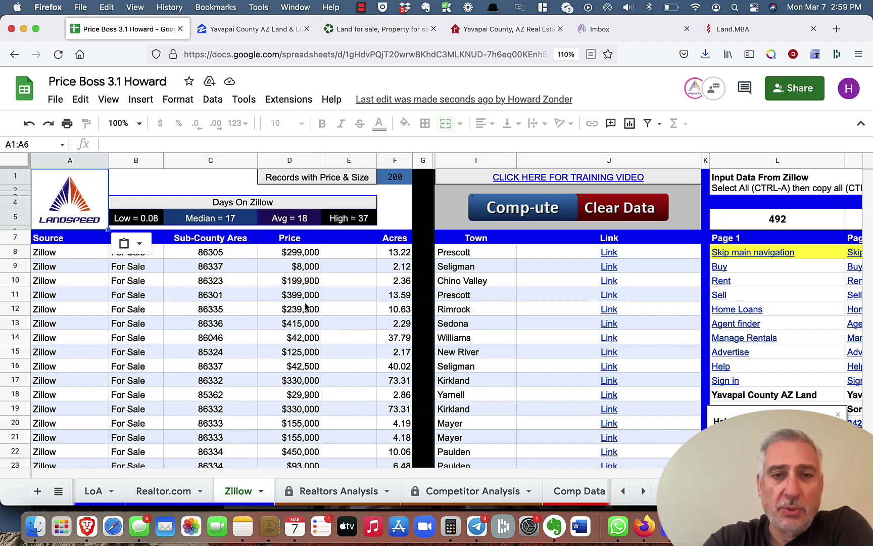
Review the computed Zillow listings down to the last row and inspect the addresses in blacked-out column G, including cells G189 and G200
{"action": "scroll", "coordinate": [377, 329], "scroll_direction": "down", "scroll_amount": 20}
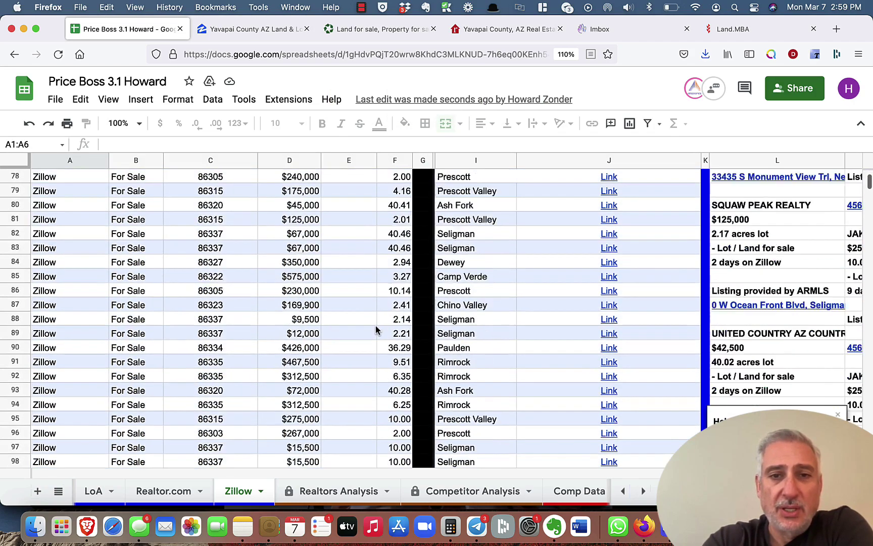
{"action": "scroll", "coordinate": [377, 330], "scroll_direction": "down", "scroll_amount": 20}
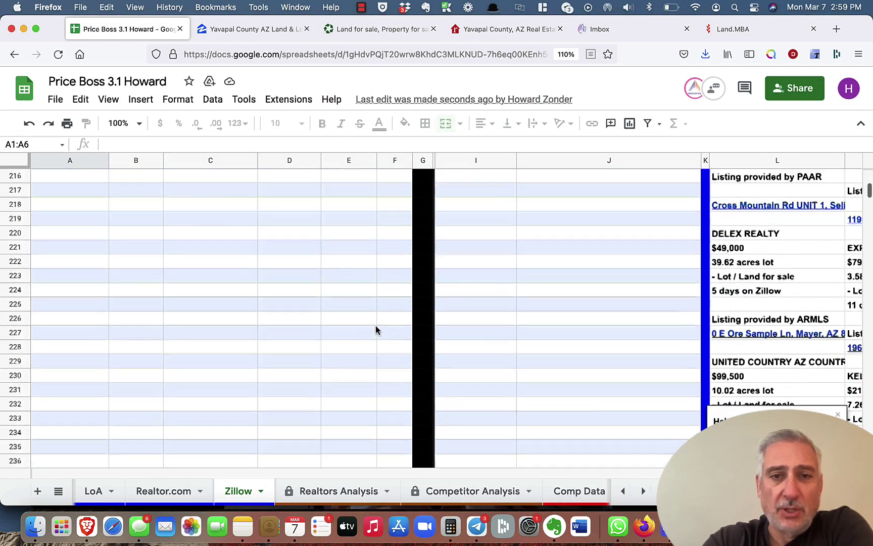
{"action": "scroll", "coordinate": [377, 330], "scroll_direction": "up", "scroll_amount": 4}
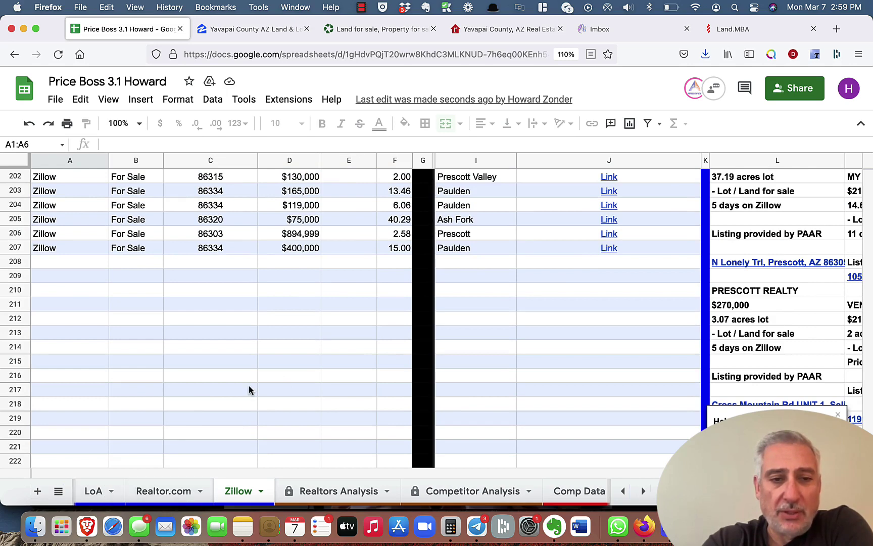
{"action": "scroll", "coordinate": [248, 385], "scroll_direction": "up", "scroll_amount": 6}
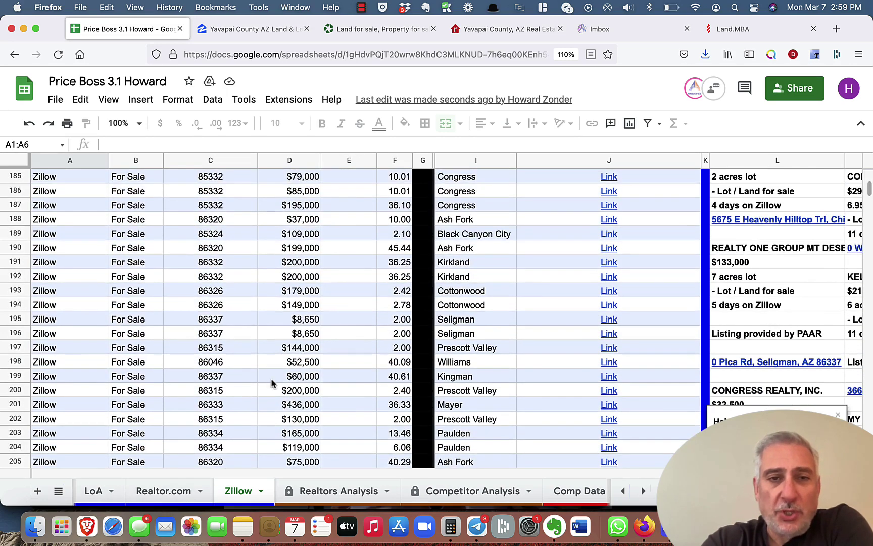
{"action": "left_click", "coordinate": [425, 232]}
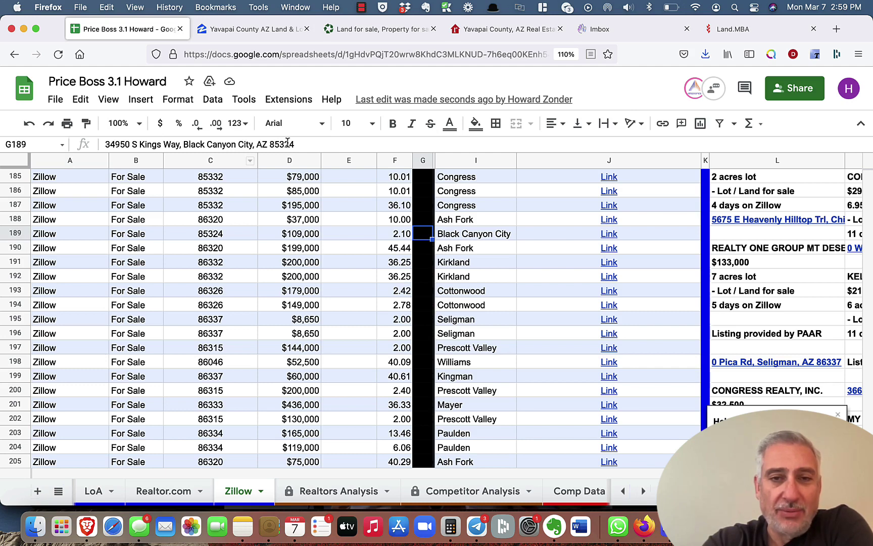
{"action": "left_click", "coordinate": [423, 392]}
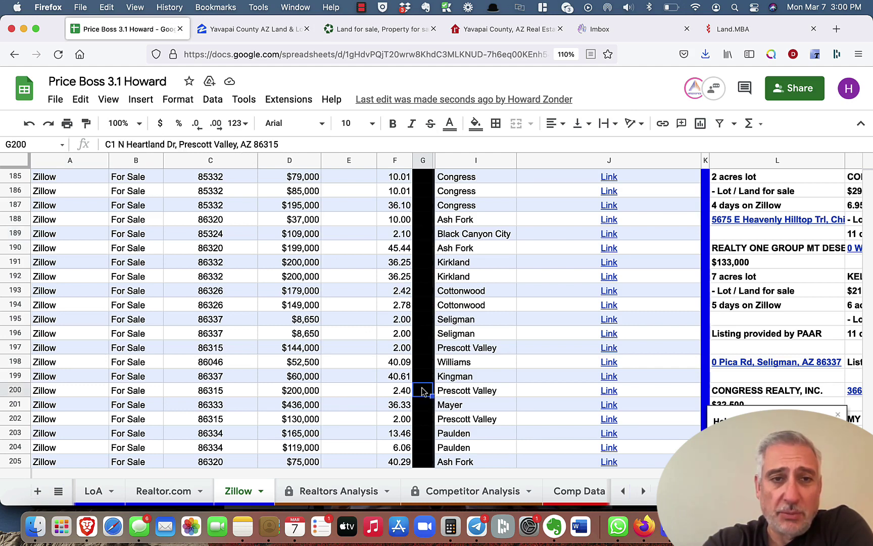
{"action": "key", "text": "super+Down"}
{"action": "scroll", "coordinate": [390, 287], "scroll_direction": "up", "scroll_amount": 20}
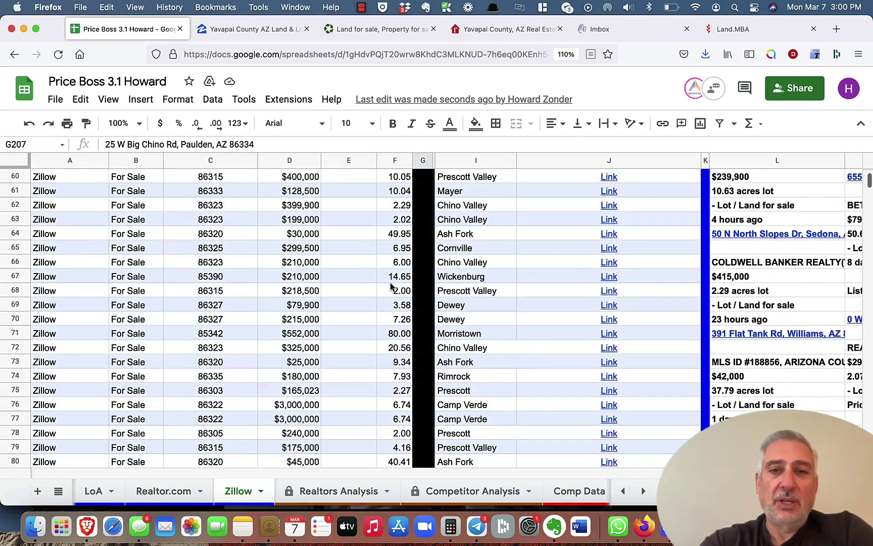
{"action": "scroll", "coordinate": [390, 287], "scroll_direction": "up", "scroll_amount": 15}
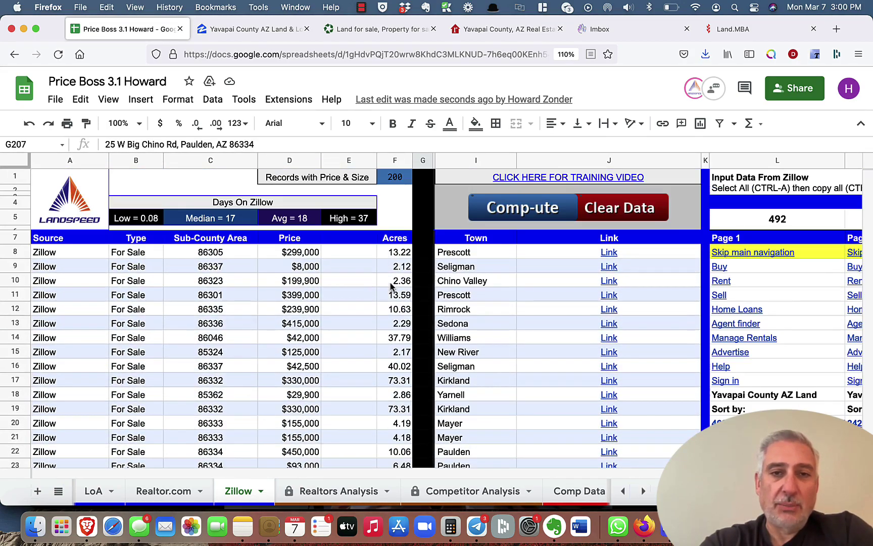